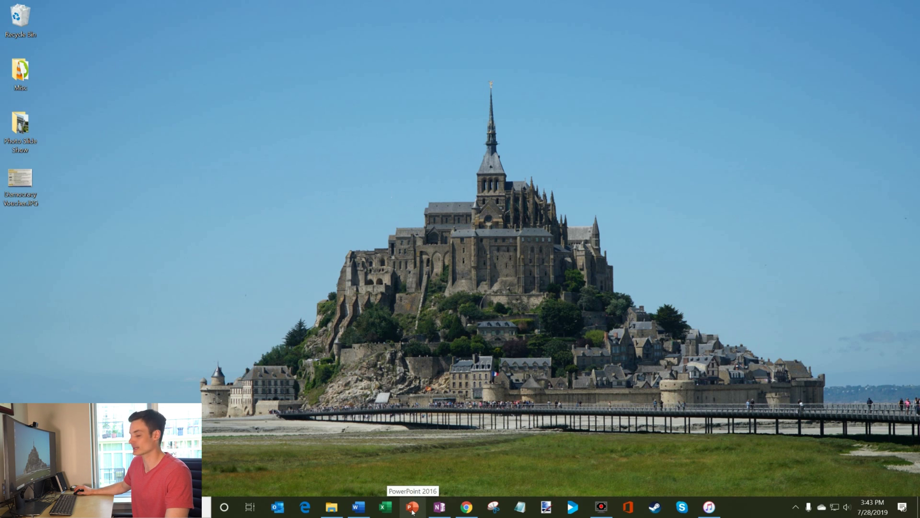
Launch PowerPoint from the taskbar and start a new blank presentation.
{"action": "left_click", "coordinate": [412, 508]}
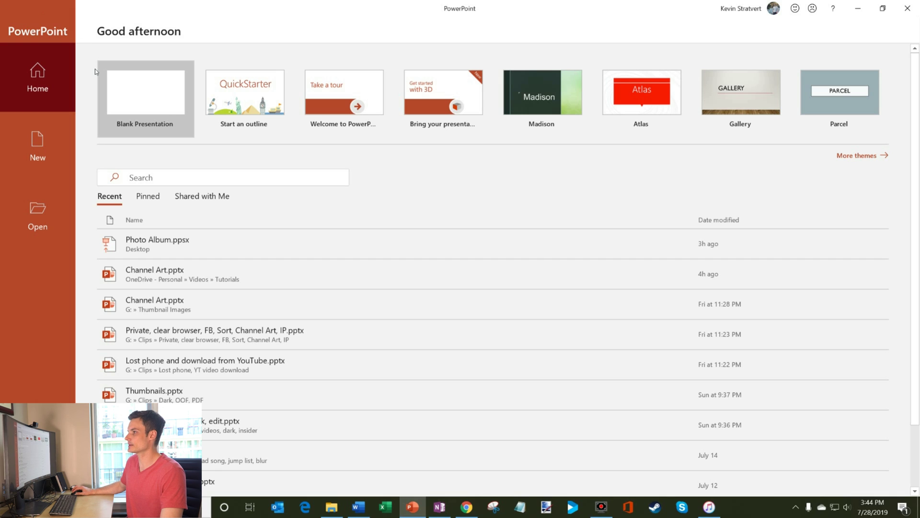
{"action": "left_click", "coordinate": [151, 92]}
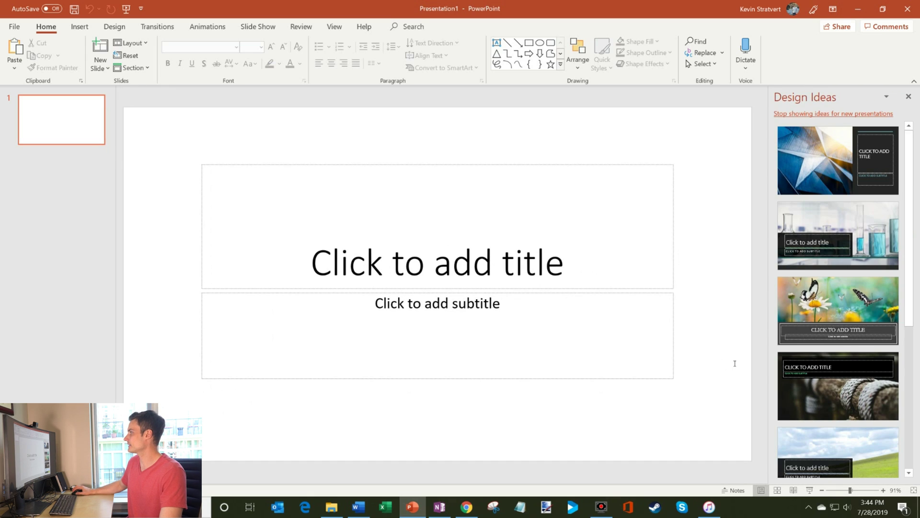
Dismiss Design Ideas and start a New Photo Album, adding pictures from File/Disk.
{"action": "left_click", "coordinate": [908, 97]}
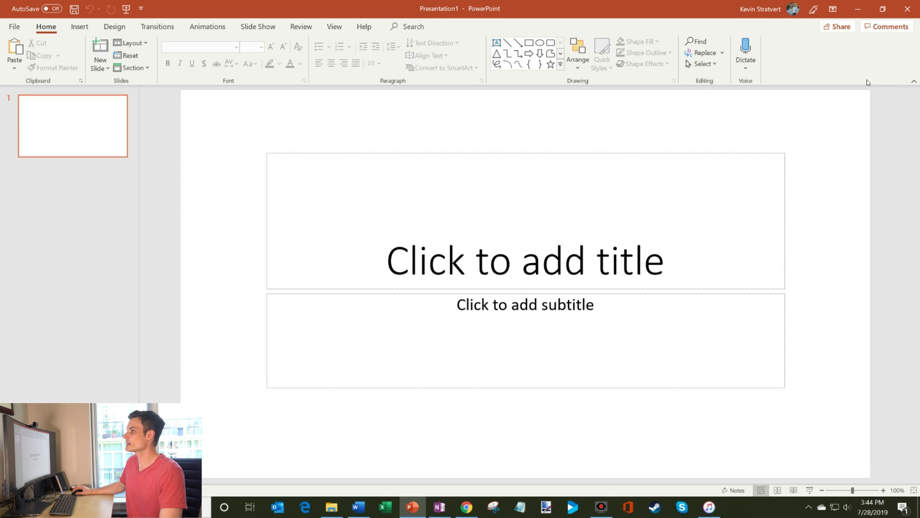
{"action": "left_click", "coordinate": [80, 28]}
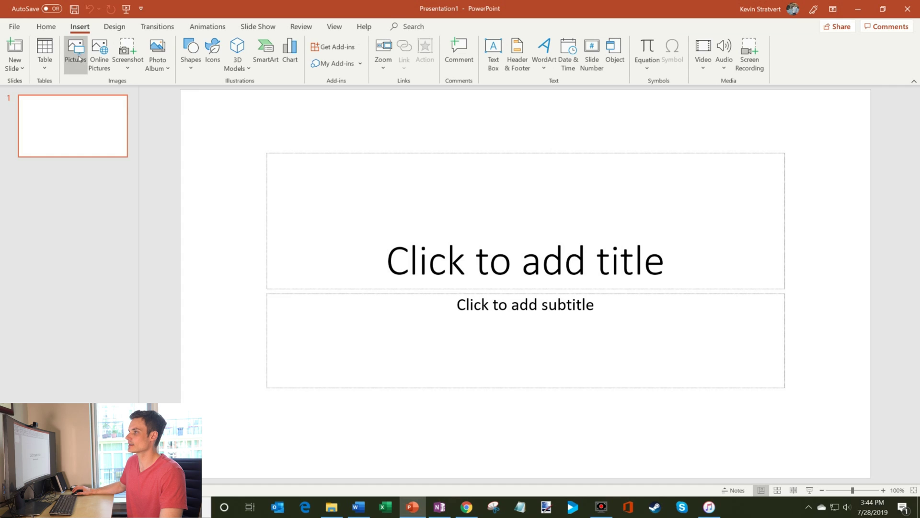
{"action": "left_click", "coordinate": [154, 68]}
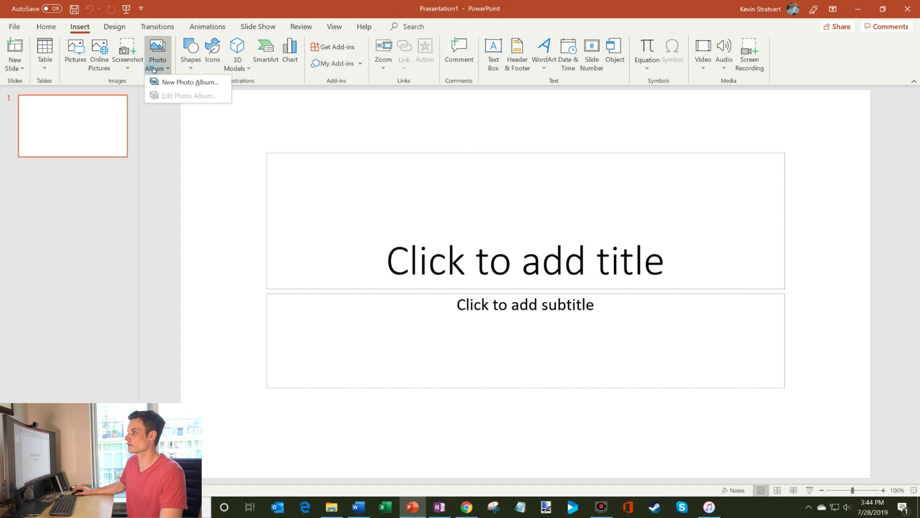
{"action": "left_click", "coordinate": [178, 83]}
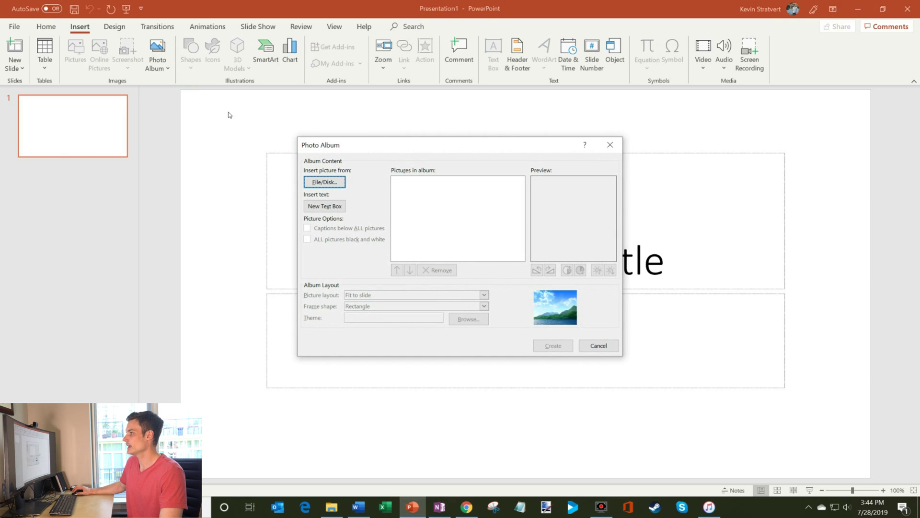
{"action": "left_click", "coordinate": [331, 183]}
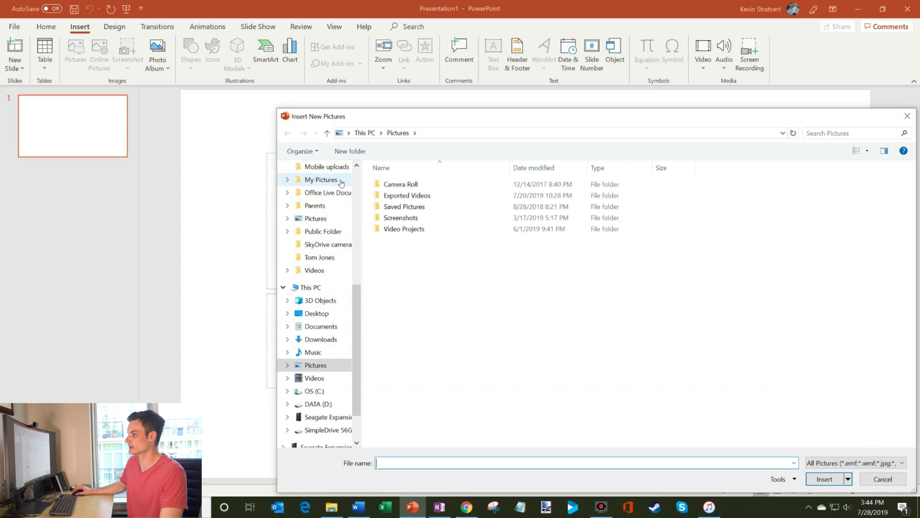
Insert photos DSC00421.JPG through DSC01628.JPG from the Desktop's Photo Slide Show folder.
{"action": "left_click", "coordinate": [324, 314]}
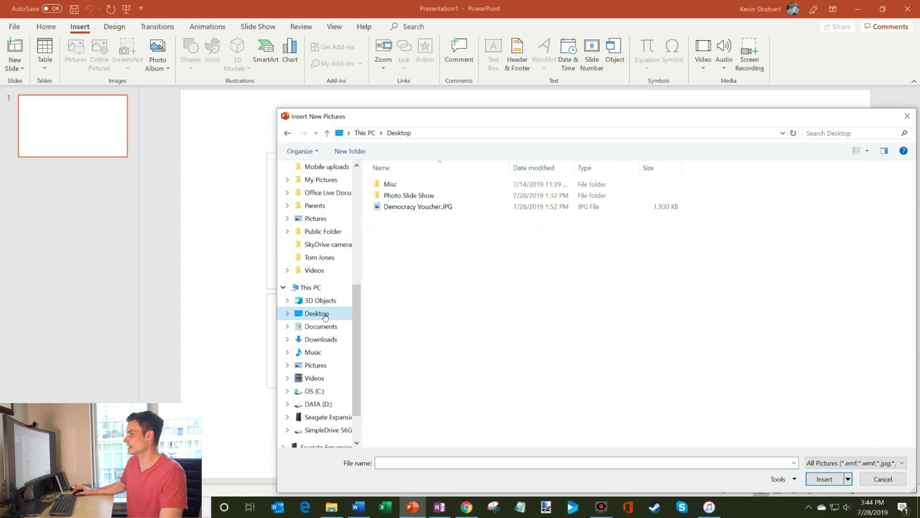
{"action": "left_click", "coordinate": [423, 195]}
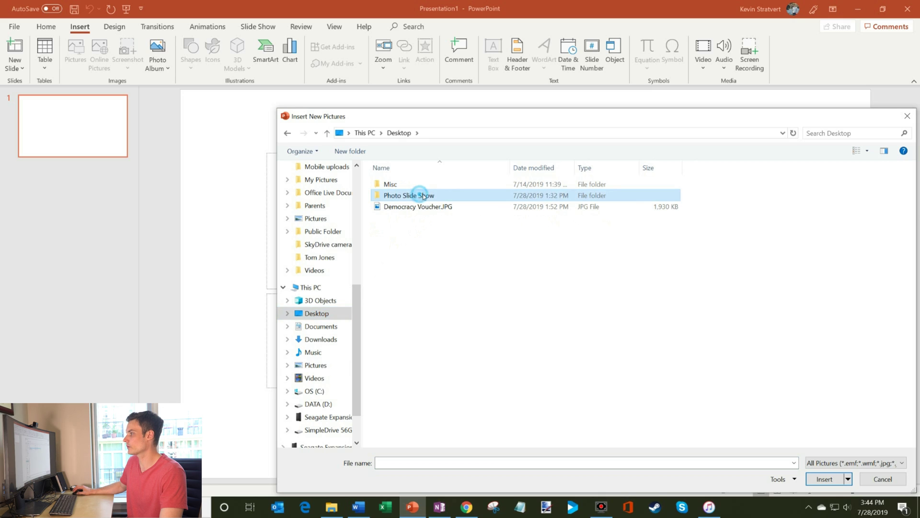
{"action": "left_click", "coordinate": [823, 478]}
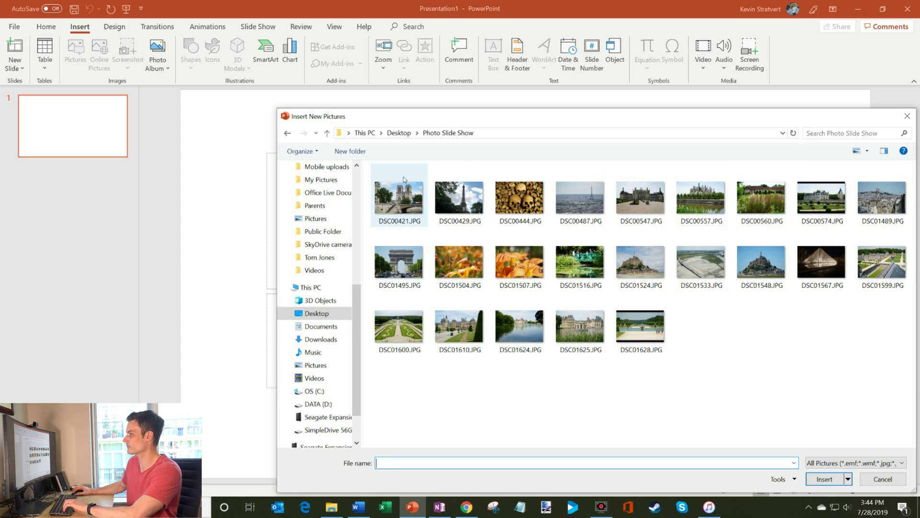
{"action": "left_click", "coordinate": [403, 181]}
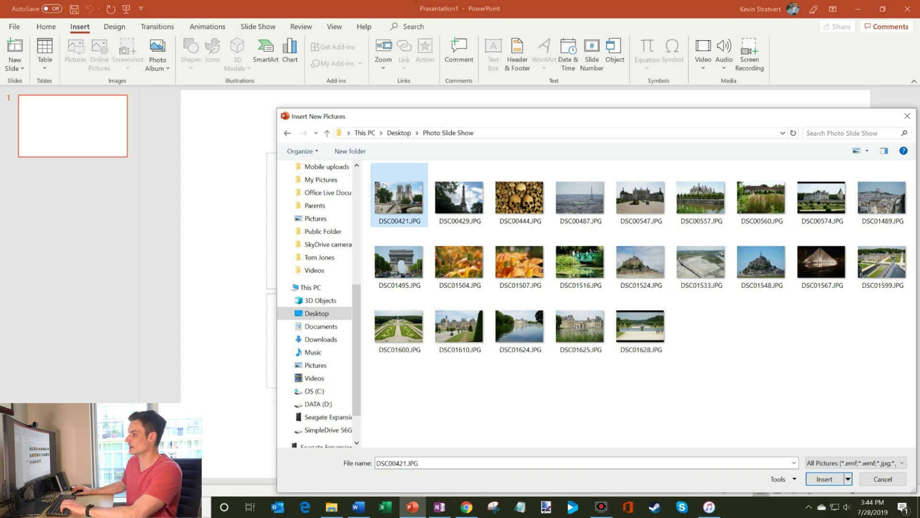
{"action": "mouse_move", "coordinate": [640, 324]}
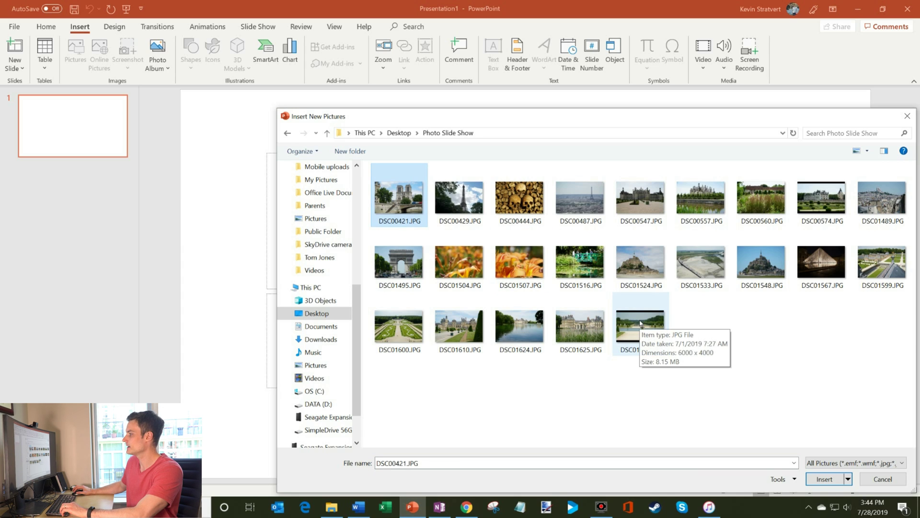
{"action": "left_click", "coordinate": [640, 323], "text": "shift"}
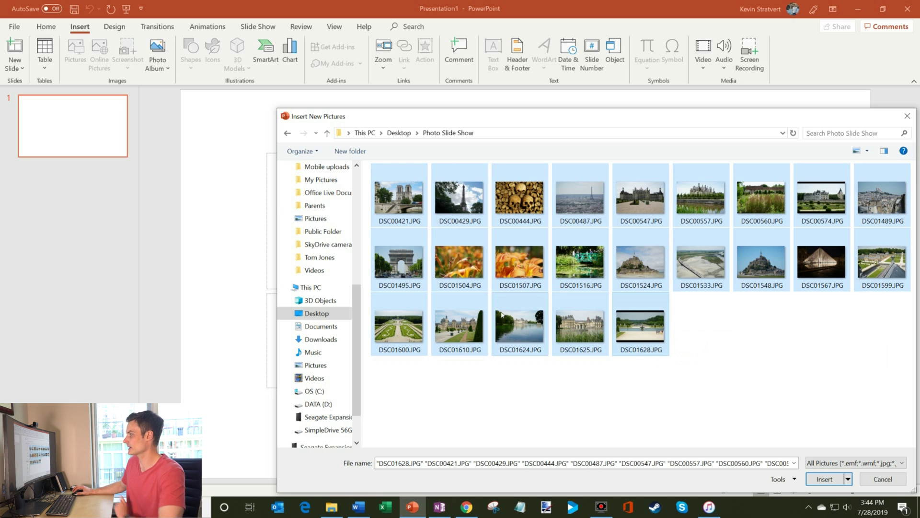
{"action": "left_click", "coordinate": [823, 479]}
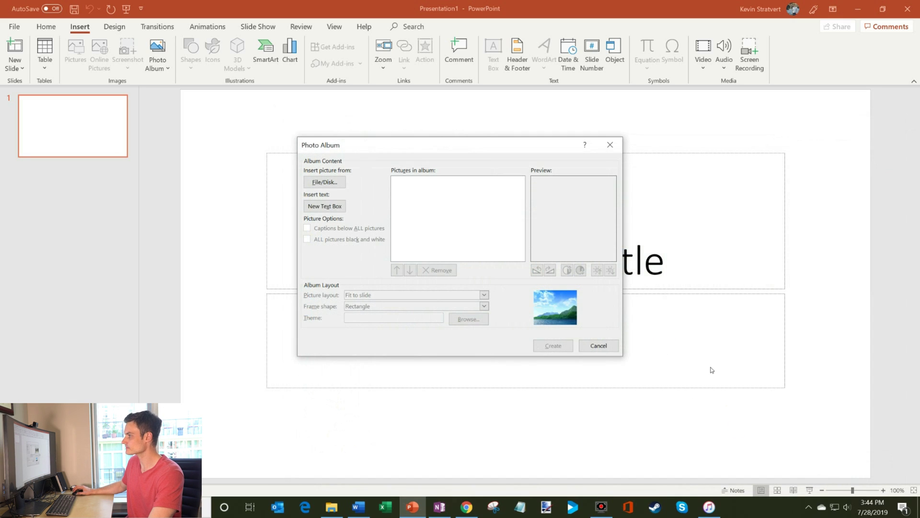
Test moving and rotating DSC00421, restoring its first place and landscape orientation.
{"action": "left_click_drag", "start_coordinate": [520, 239], "coordinate": [519, 192]}
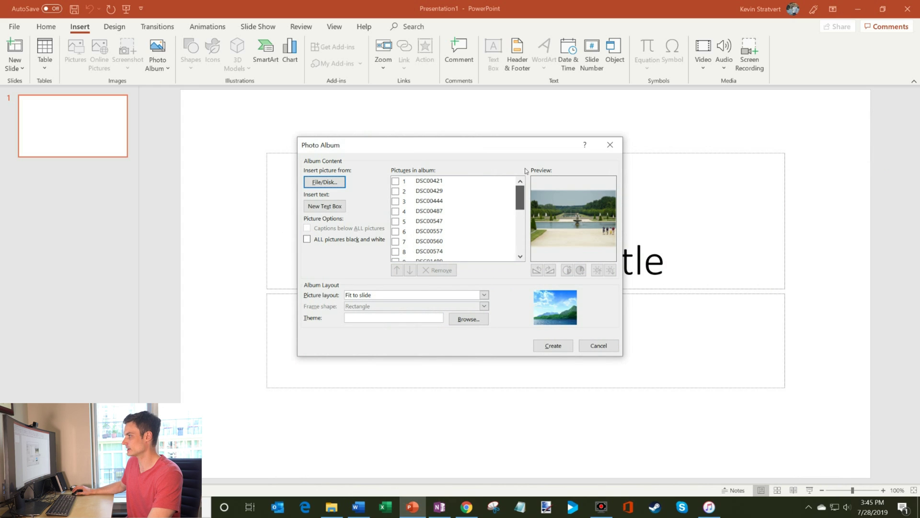
{"action": "left_click", "coordinate": [472, 181]}
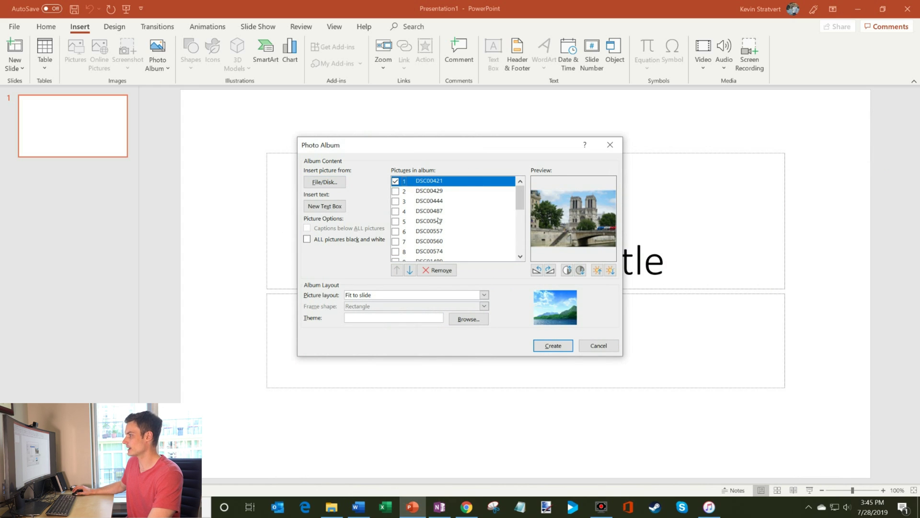
{"action": "left_click", "coordinate": [410, 270]}
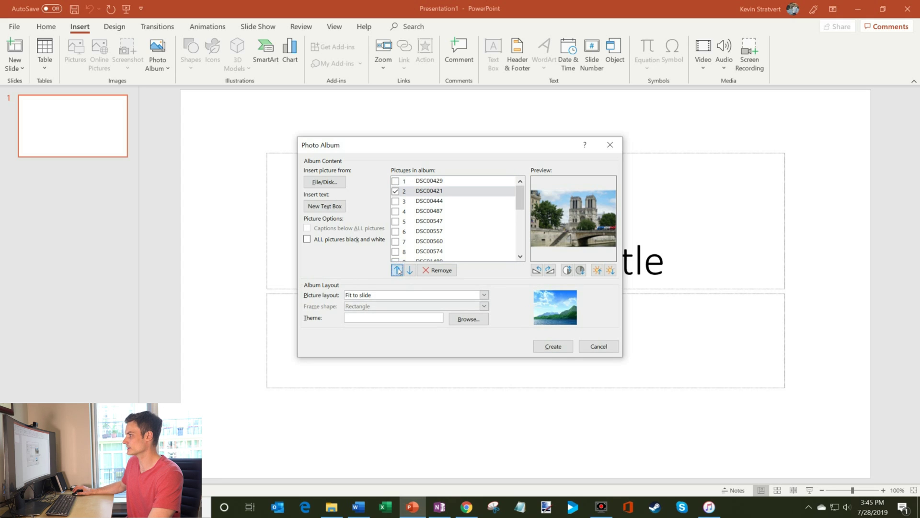
{"action": "left_click", "coordinate": [397, 270]}
{"action": "left_click", "coordinate": [537, 270]}
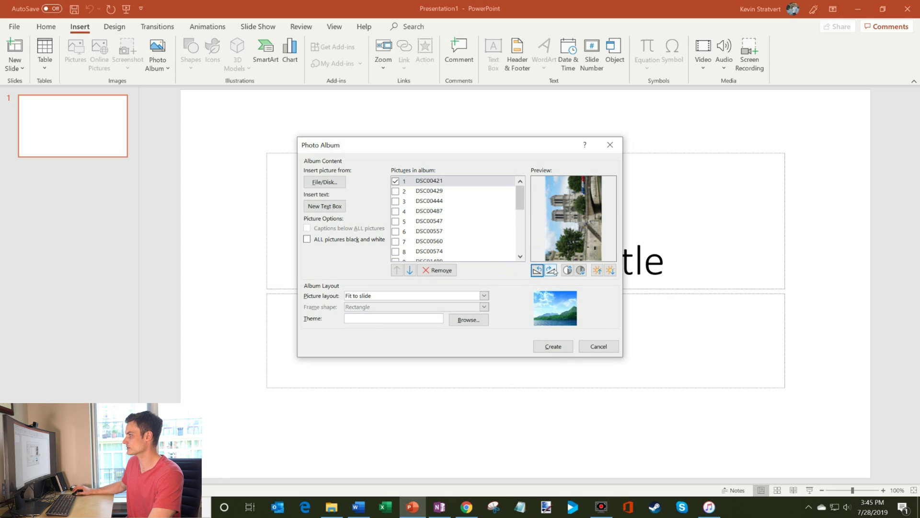
{"action": "left_click", "coordinate": [554, 271]}
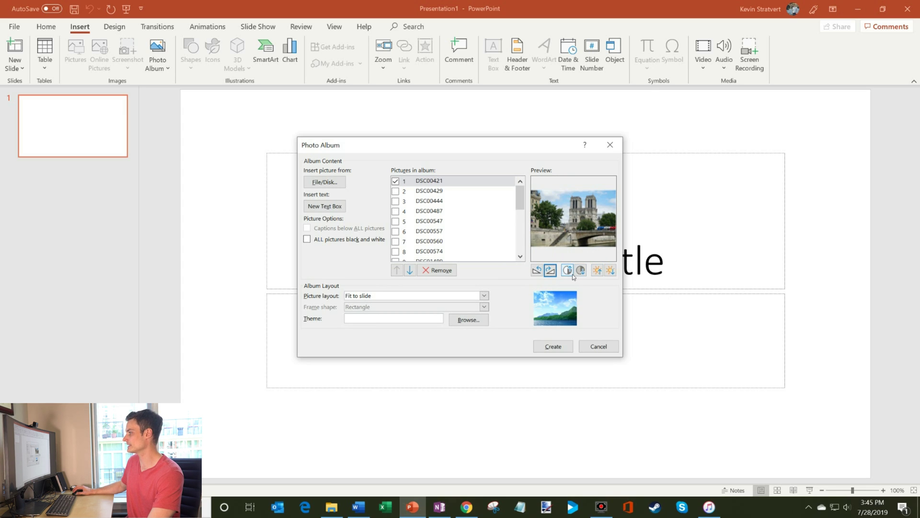
Try one- and four-picture layouts, then set the album layout to Fit to slide.
{"action": "left_click", "coordinate": [405, 192]}
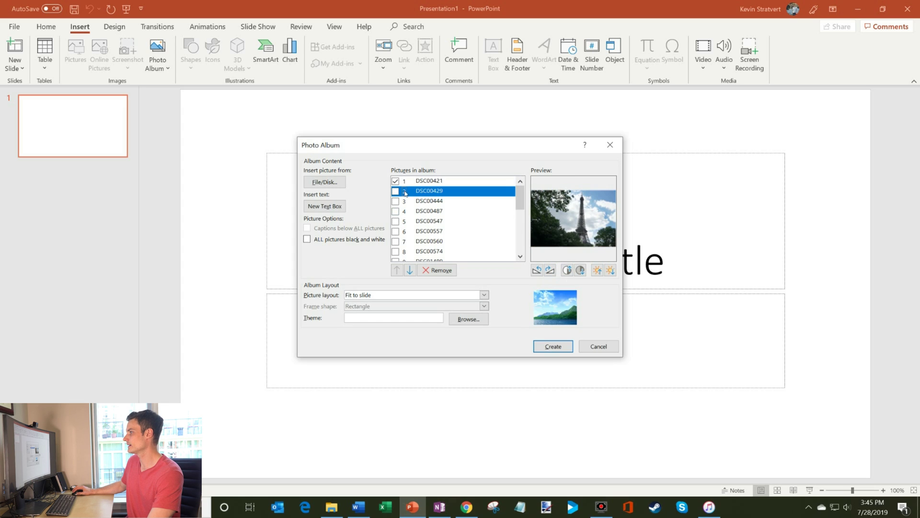
{"action": "left_click", "coordinate": [393, 295]}
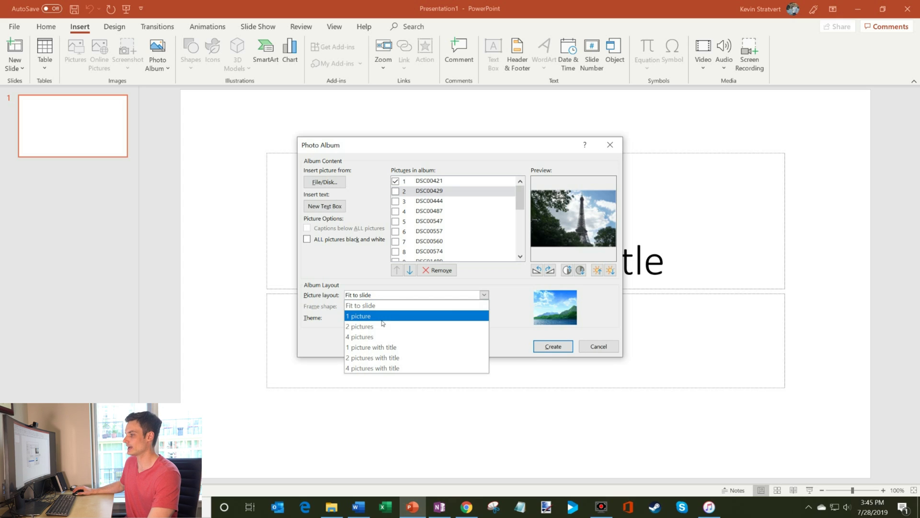
{"action": "left_click", "coordinate": [388, 320]}
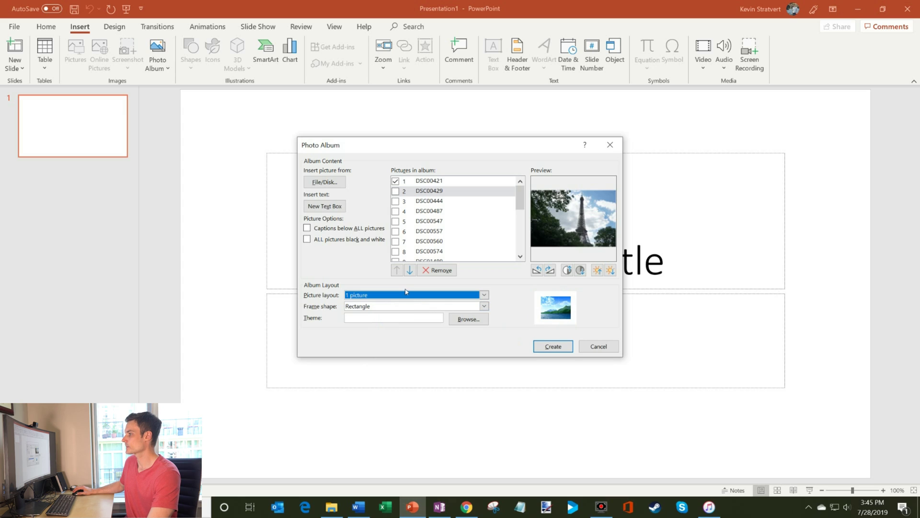
{"action": "left_click", "coordinate": [411, 296]}
{"action": "left_click", "coordinate": [383, 337]}
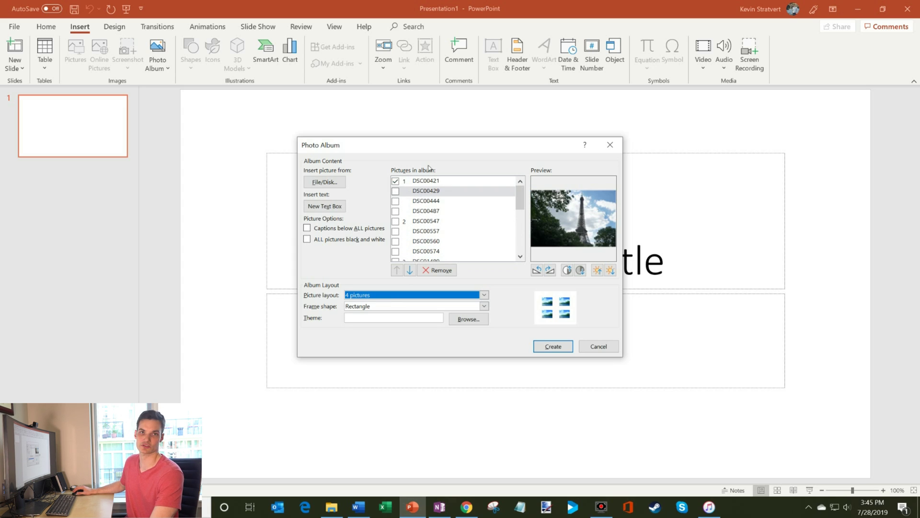
{"action": "left_click", "coordinate": [399, 294]}
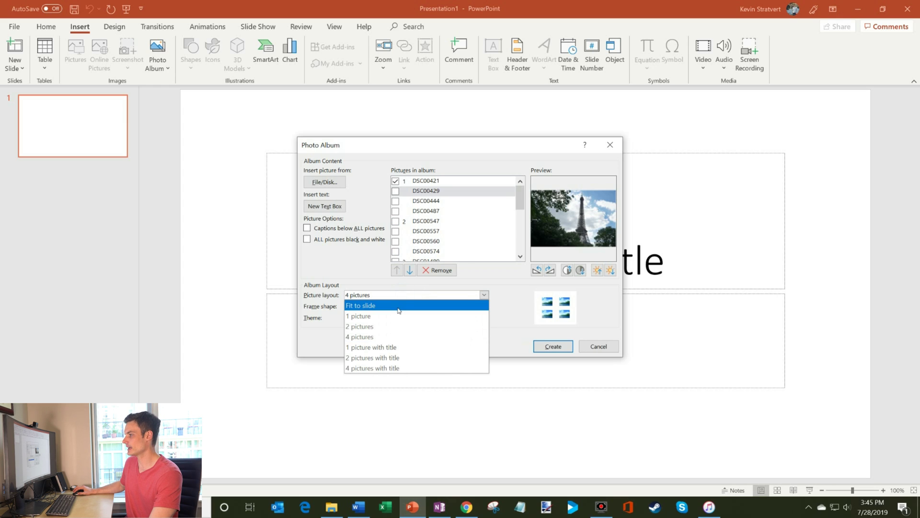
{"action": "left_click", "coordinate": [399, 304]}
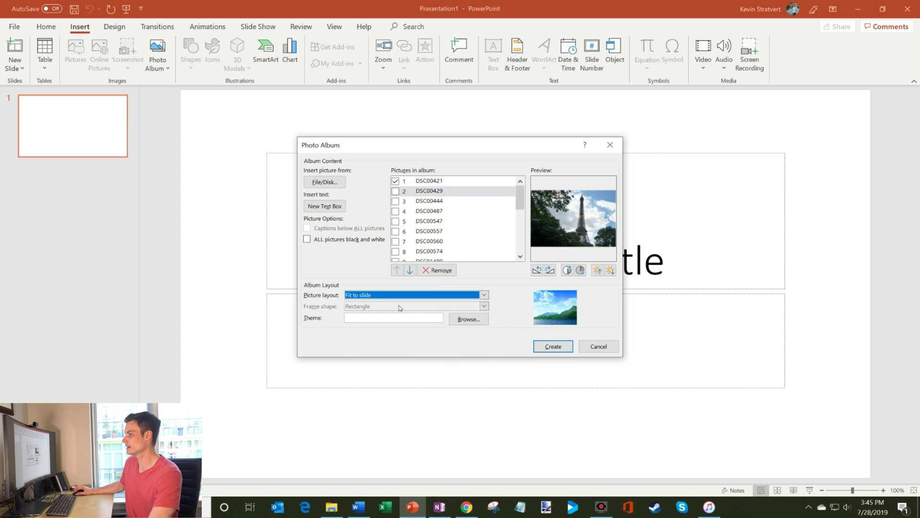
{"action": "left_click", "coordinate": [469, 319]}
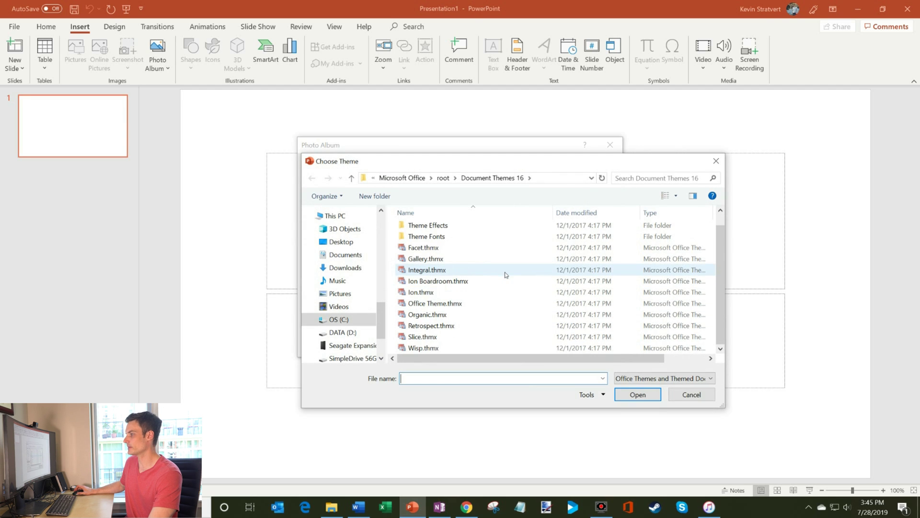
Cancel the theme browser, turn black and white off, preview DSC00421, and create the album.
{"action": "left_click", "coordinate": [687, 395]}
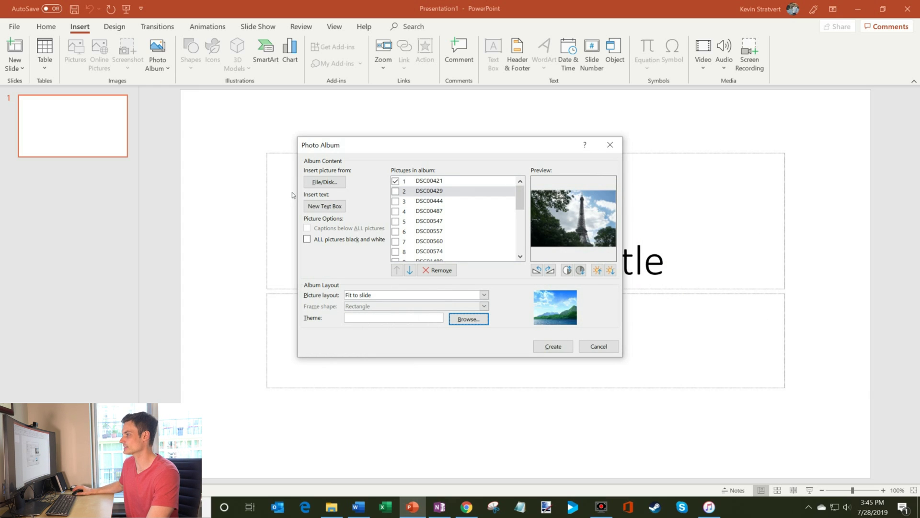
{"action": "left_click", "coordinate": [339, 241]}
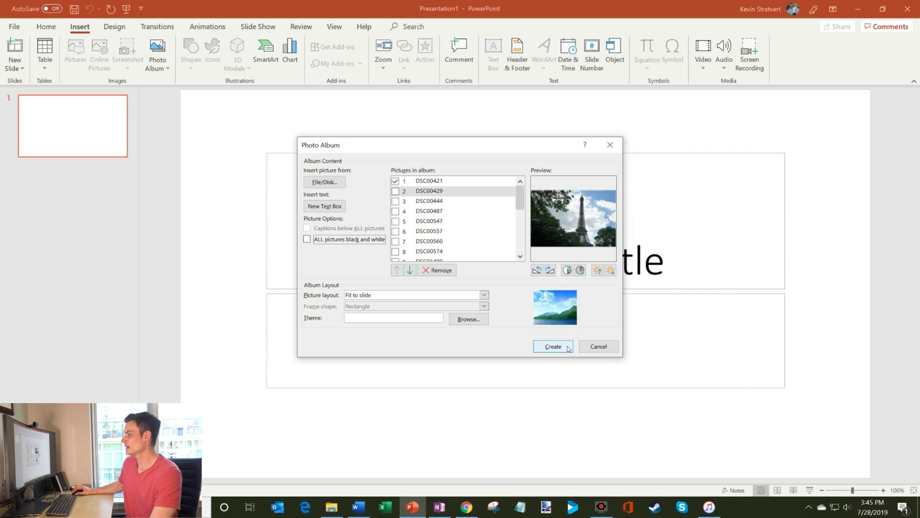
{"action": "left_click", "coordinate": [396, 182]}
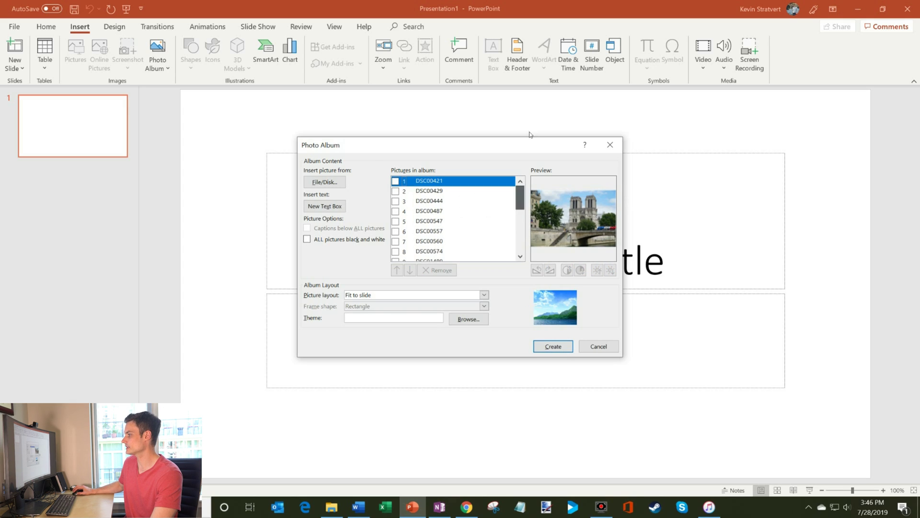
{"action": "left_click", "coordinate": [562, 347]}
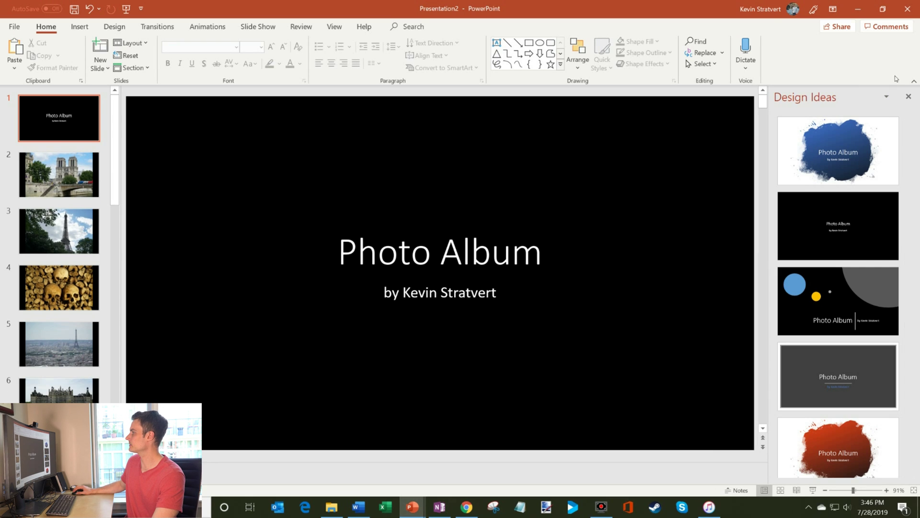
Close Design Ideas and step through the photo slides from Notre Dame to the château.
{"action": "left_click", "coordinate": [910, 99]}
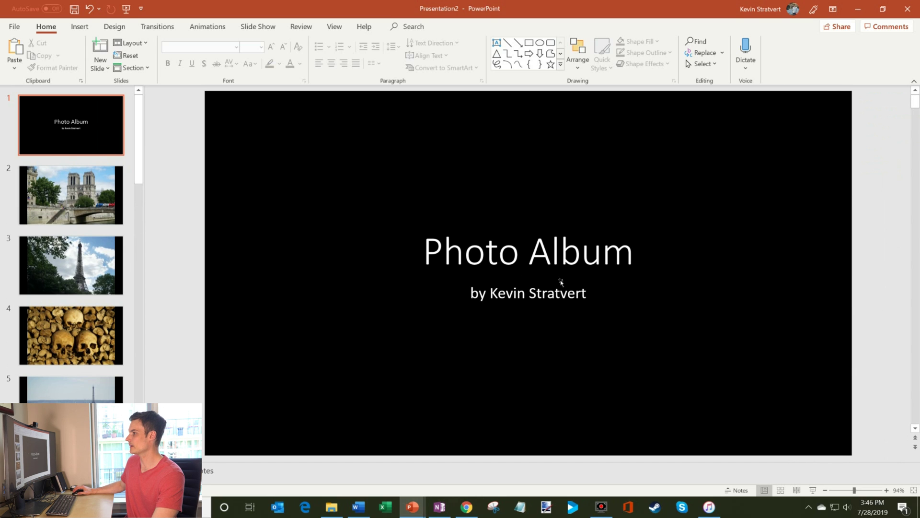
{"action": "left_click", "coordinate": [57, 180]}
{"action": "key", "text": "Down"}
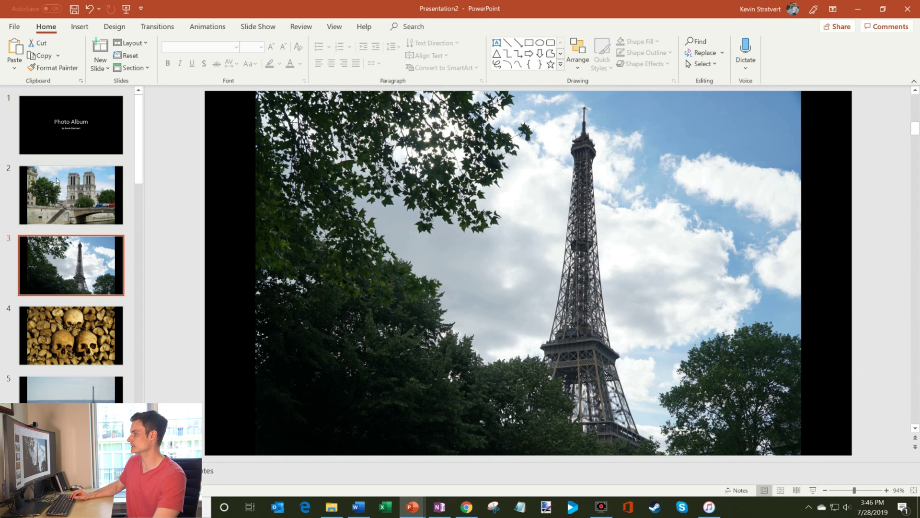
{"action": "key", "text": "Down"}
{"action": "key", "text": "Down"}
{"action": "key", "text": "Up"}
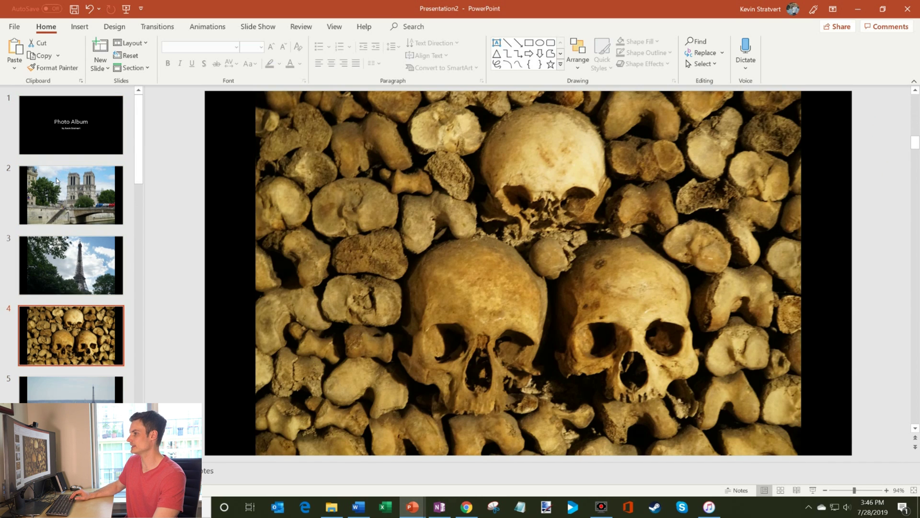
{"action": "key", "text": "Up"}
{"action": "key", "text": "Up"}
{"action": "key", "text": "Down"}
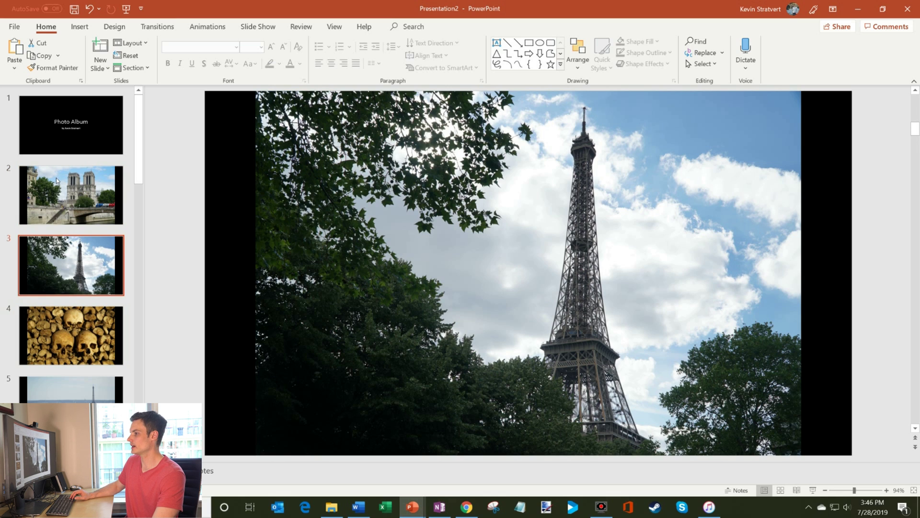
{"action": "key", "text": "Down"}
{"action": "key", "text": "Down"}
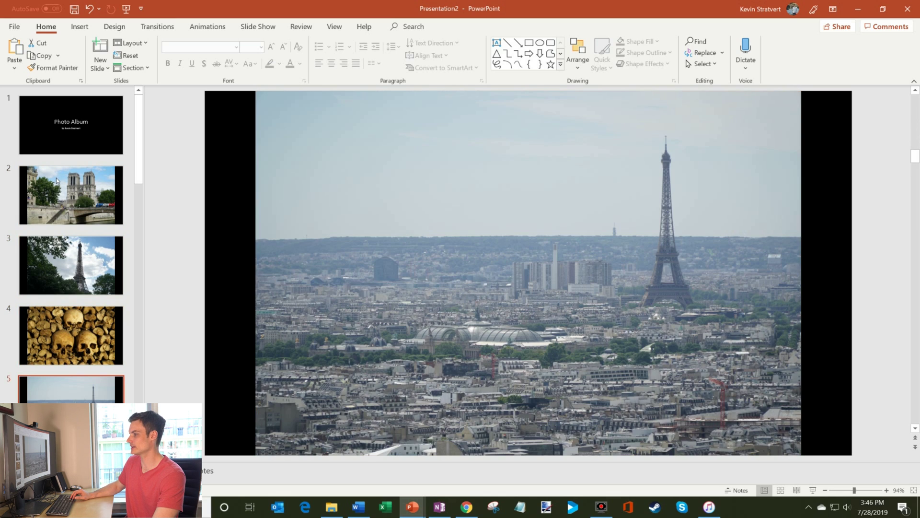
{"action": "key", "text": "Down"}
{"action": "key", "text": "Down"}
{"action": "key", "text": "Down"}
{"action": "key", "text": "Down"}
{"action": "key", "text": "Down"}
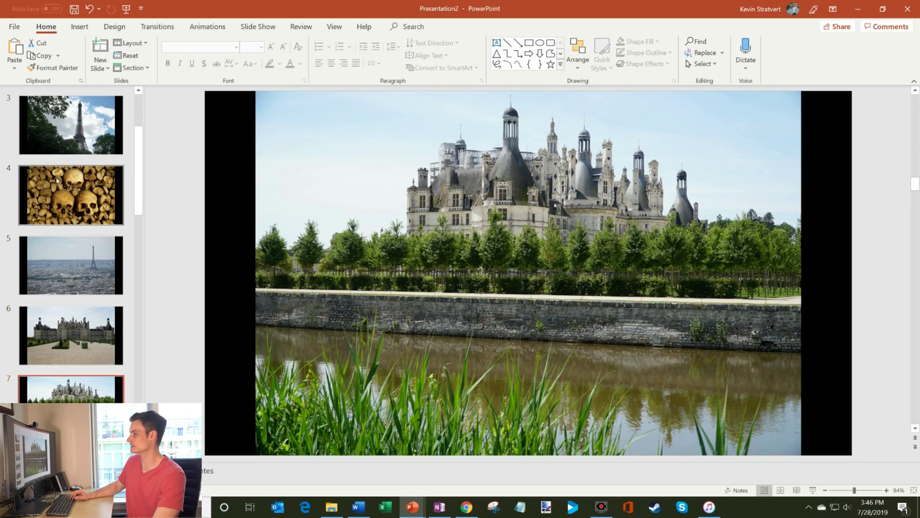
{"action": "key", "text": "Down"}
{"action": "key", "text": "Down"}
{"action": "key", "text": "Down"}
{"action": "key", "text": "Down"}
{"action": "key", "text": "Down"}
{"action": "key", "text": "Down"}
{"action": "key", "text": "Down"}
{"action": "key", "text": "Down"}
{"action": "key", "text": "Down"}
{"action": "key", "text": "Down"}
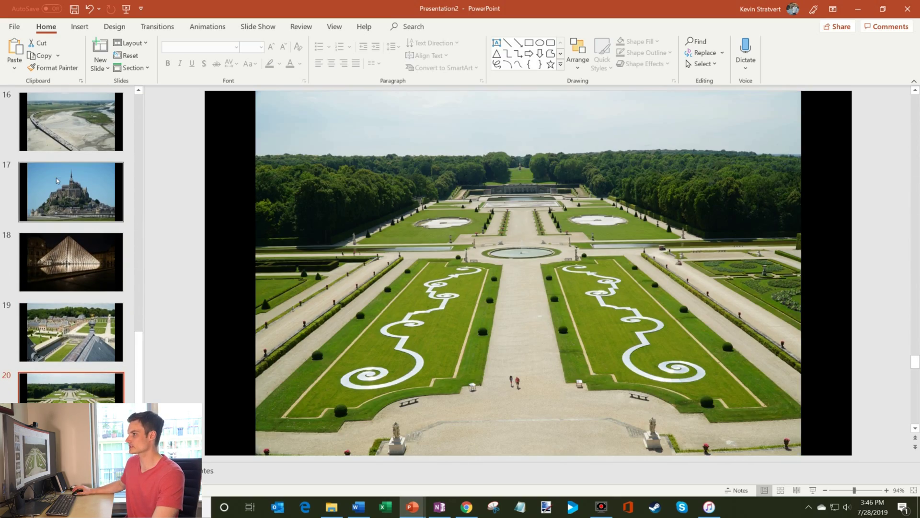
Scroll the thumbnails to the top and select the Photo Album title slide.
{"action": "scroll", "coordinate": [141, 96], "scroll_direction": "up", "scroll_amount": 10}
{"action": "scroll", "coordinate": [142, 106], "scroll_direction": "up", "scroll_amount": 5}
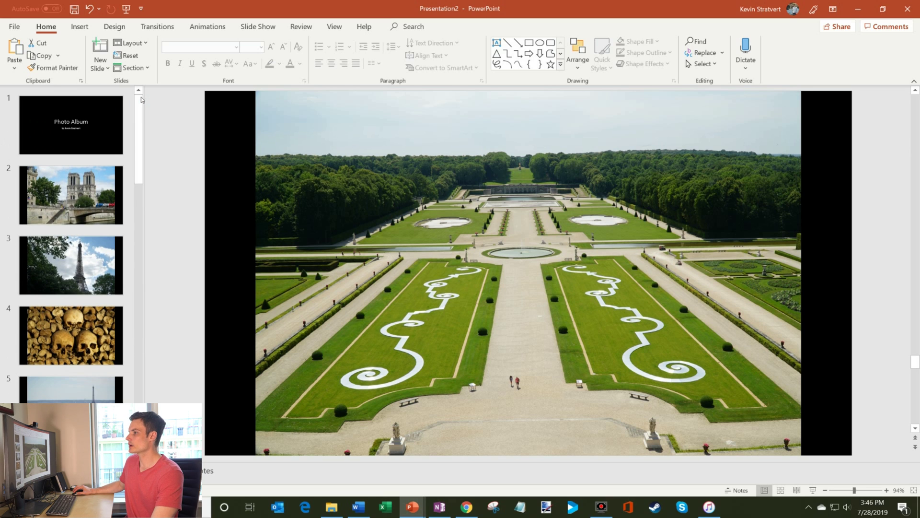
{"action": "left_click", "coordinate": [94, 125]}
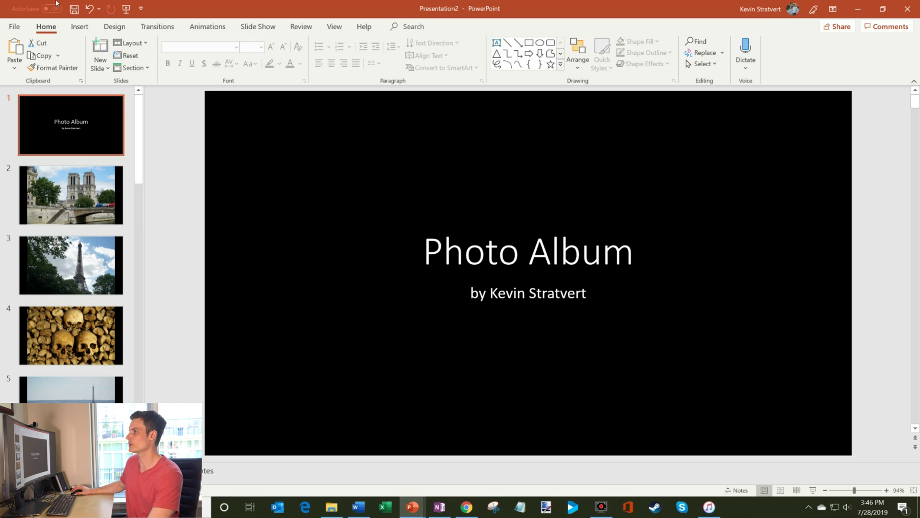
Set slides to advance automatically After 00:03.00 and apply it to all slides.
{"action": "left_click", "coordinate": [173, 27]}
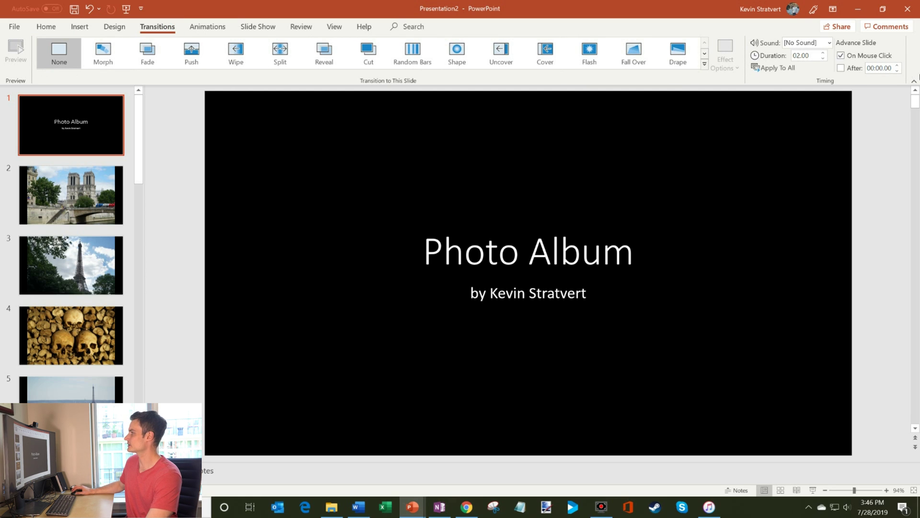
{"action": "left_click", "coordinate": [841, 68]}
{"action": "double_click", "coordinate": [883, 68]}
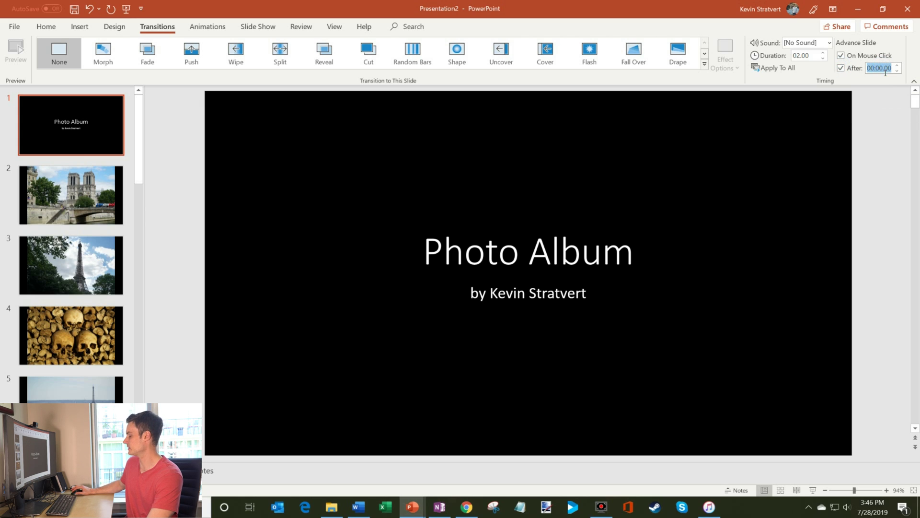
{"action": "type", "text": "3"}
{"action": "left_click", "coordinate": [875, 99]}
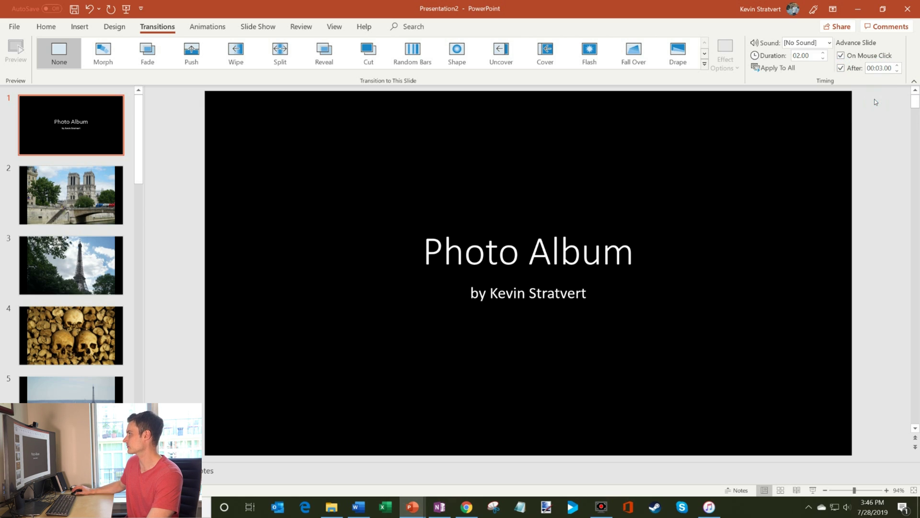
{"action": "left_click", "coordinate": [782, 70]}
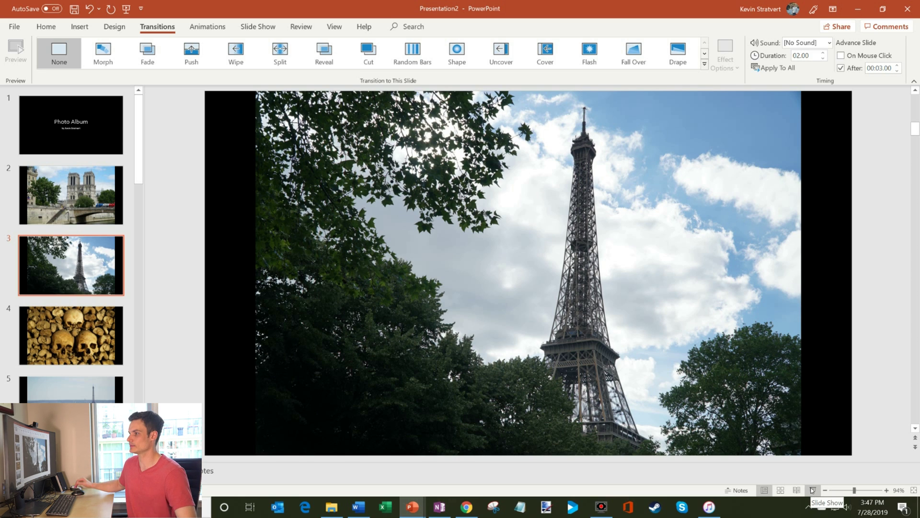
Give slides 2–5 Fade, Wipe, Cut and Shape transitions respectively.
{"action": "left_click", "coordinate": [86, 196]}
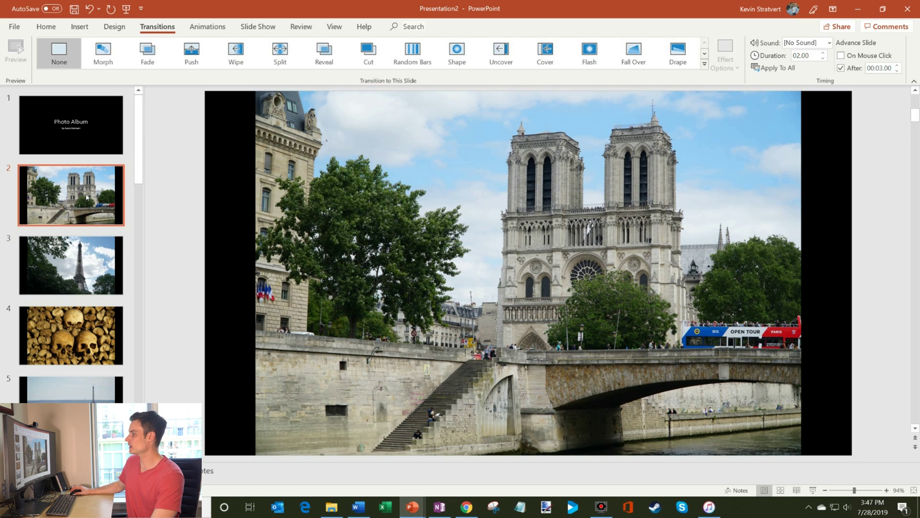
{"action": "left_click", "coordinate": [705, 64]}
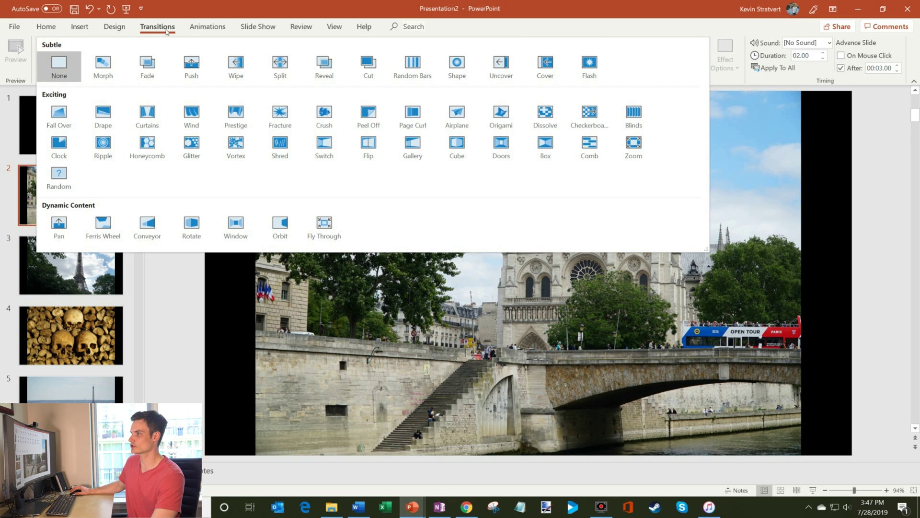
{"action": "left_click", "coordinate": [147, 65]}
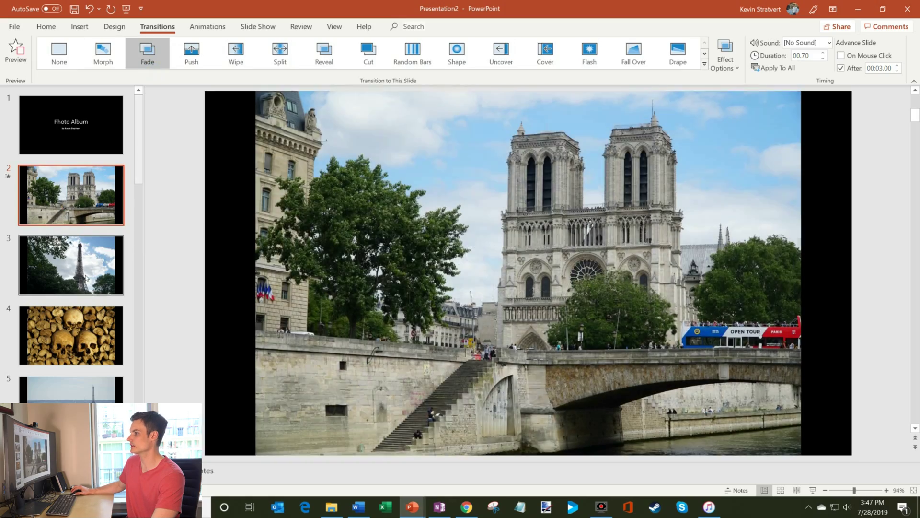
{"action": "left_click", "coordinate": [86, 274]}
{"action": "left_click", "coordinate": [236, 53]}
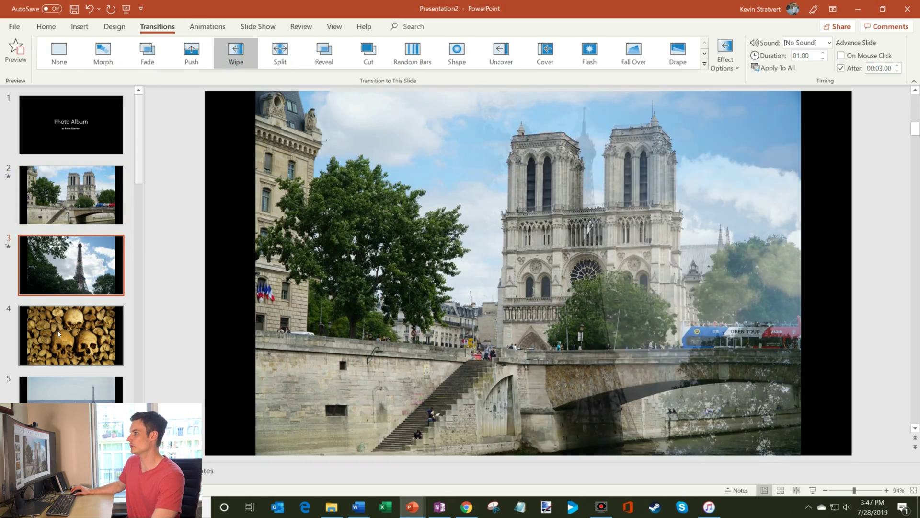
{"action": "left_click", "coordinate": [65, 331]}
{"action": "left_click", "coordinate": [368, 52]}
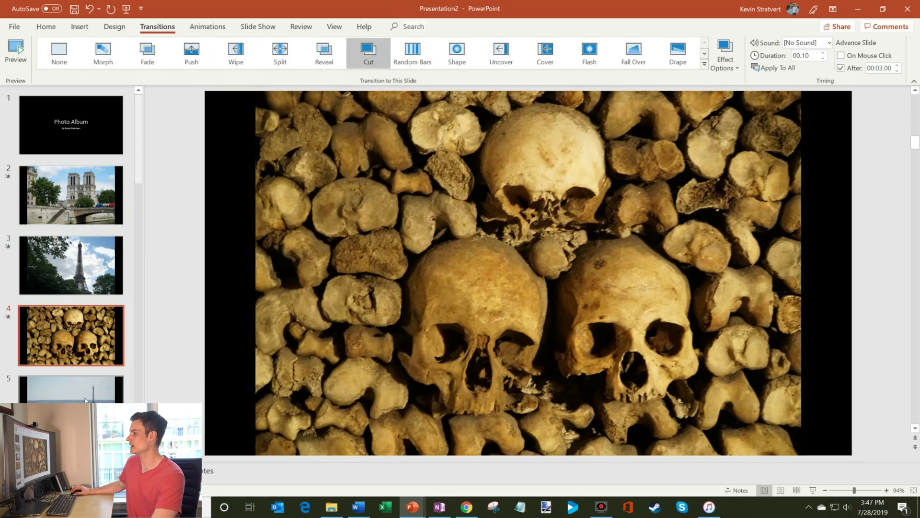
{"action": "left_click", "coordinate": [85, 398]}
{"action": "left_click", "coordinate": [457, 53]}
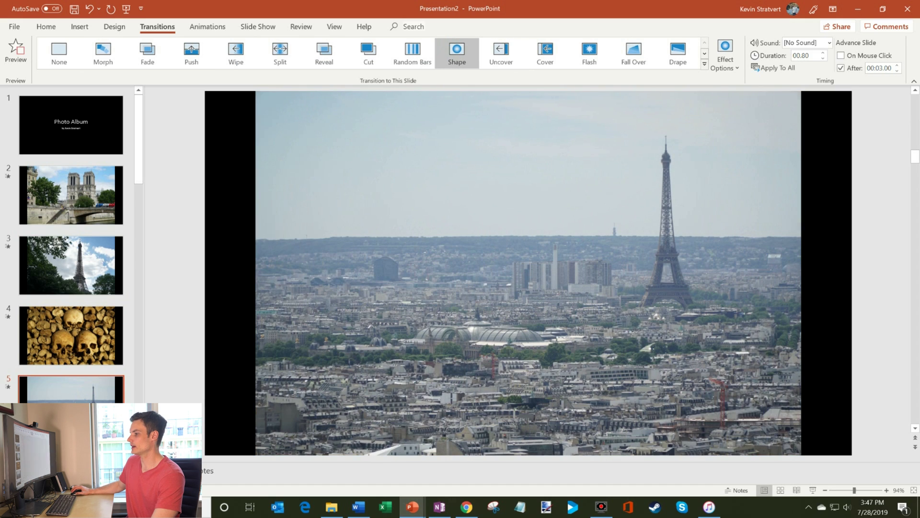
Give slide 6, the château photo, a Vortex transition and return to the Home tab.
{"action": "scroll", "coordinate": [71, 249], "scroll_direction": "down", "scroll_amount": 1}
{"action": "left_click", "coordinate": [71, 431]}
{"action": "left_click", "coordinate": [705, 63]}
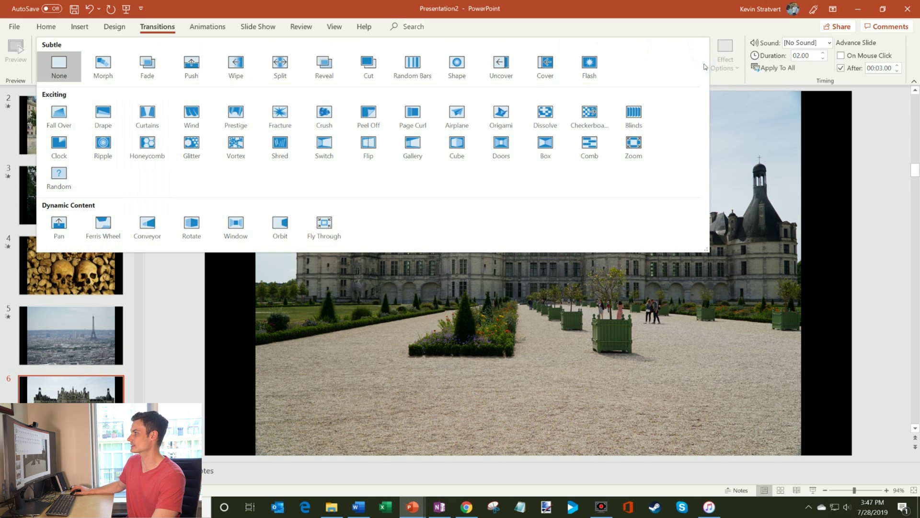
{"action": "left_click", "coordinate": [240, 150]}
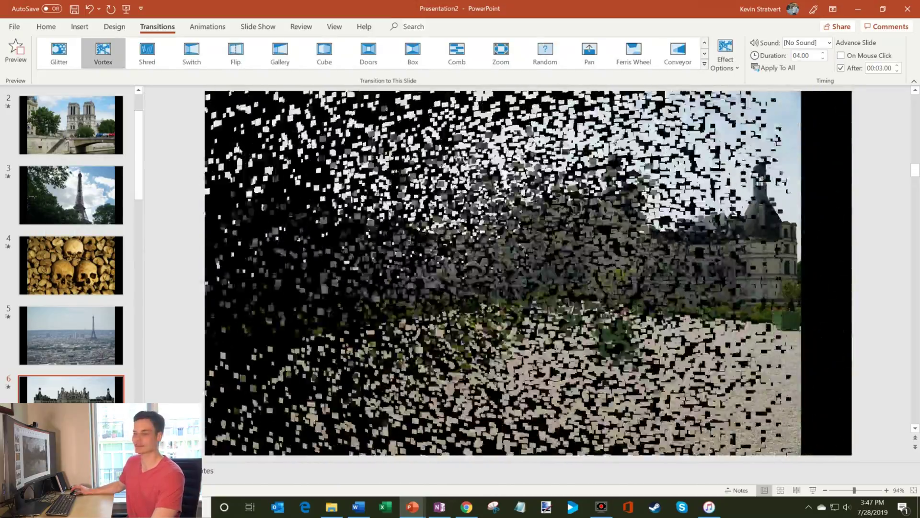
{"action": "scroll", "coordinate": [53, 353], "scroll_direction": "down", "scroll_amount": 10}
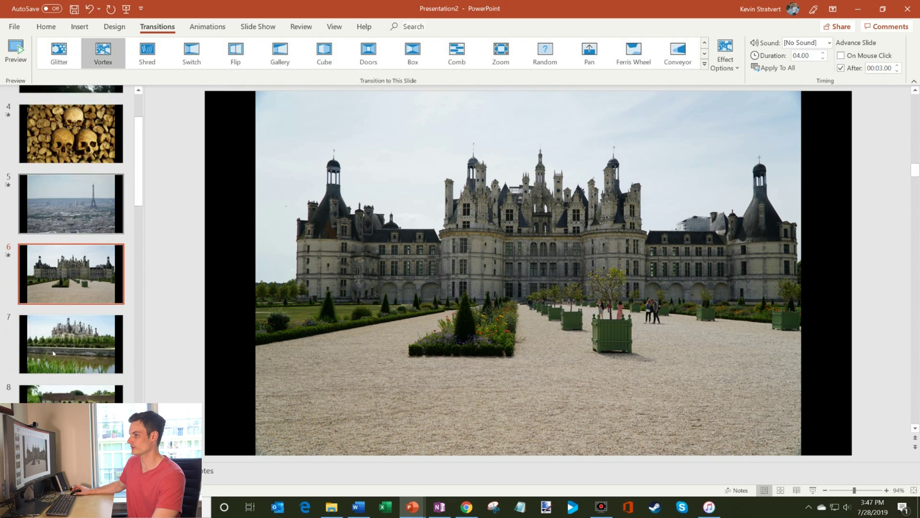
{"action": "scroll", "coordinate": [54, 353], "scroll_direction": "up", "scroll_amount": 8}
{"action": "scroll", "coordinate": [53, 353], "scroll_direction": "up", "scroll_amount": 5}
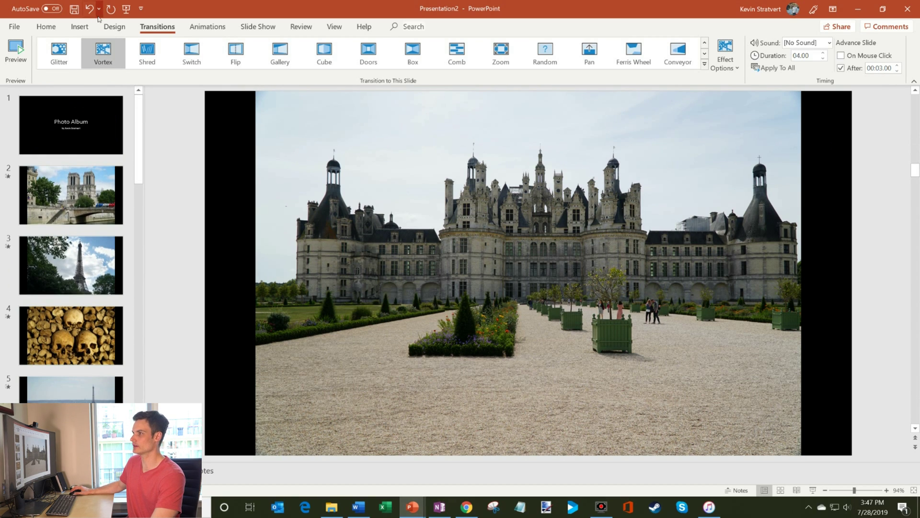
{"action": "left_click", "coordinate": [46, 27]}
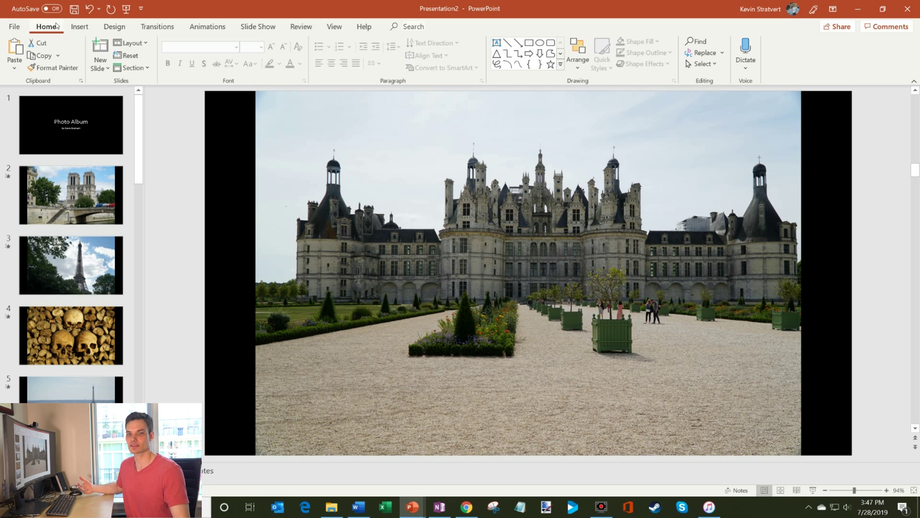
Save As Photo Album.ppsx, type PowerPoint Show (*.ppsx), on the Desktop, then press Win+D.
{"action": "left_click", "coordinate": [14, 27]}
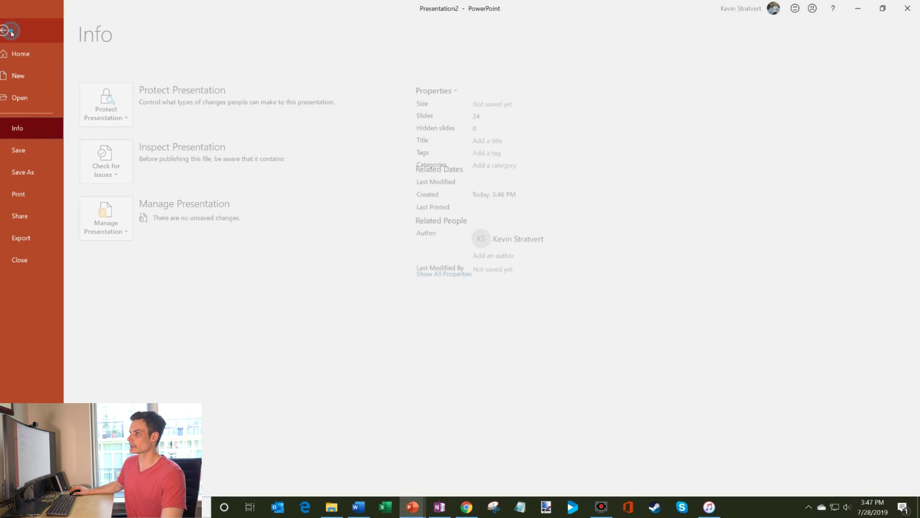
{"action": "left_click", "coordinate": [41, 172]}
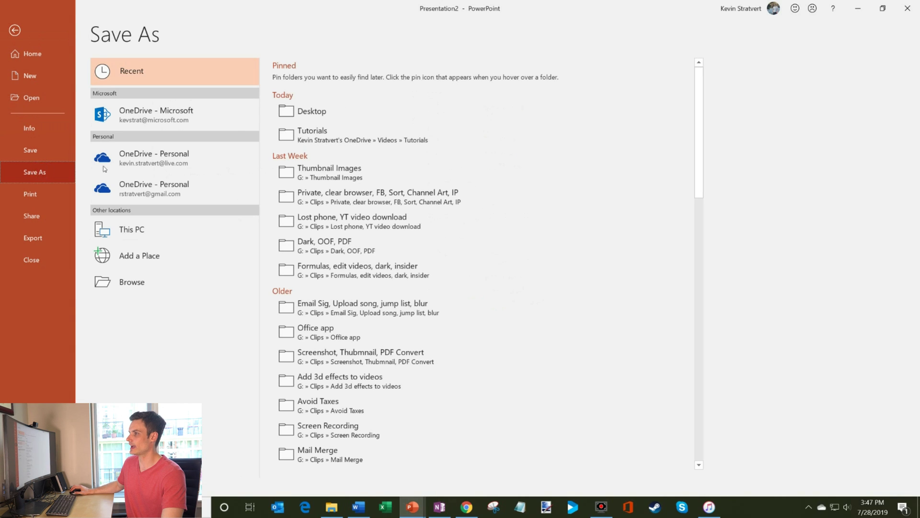
{"action": "left_click", "coordinate": [141, 287]}
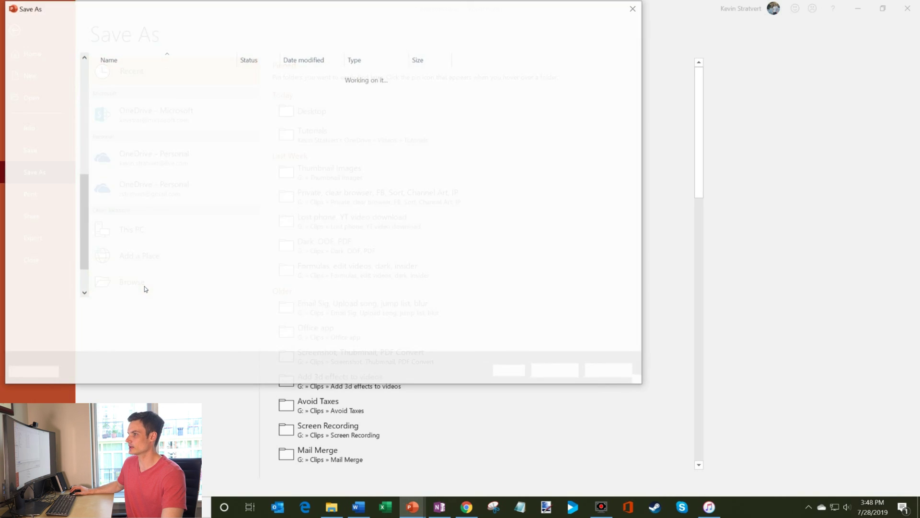
{"action": "left_click", "coordinate": [45, 166]}
{"action": "left_click", "coordinate": [178, 325]}
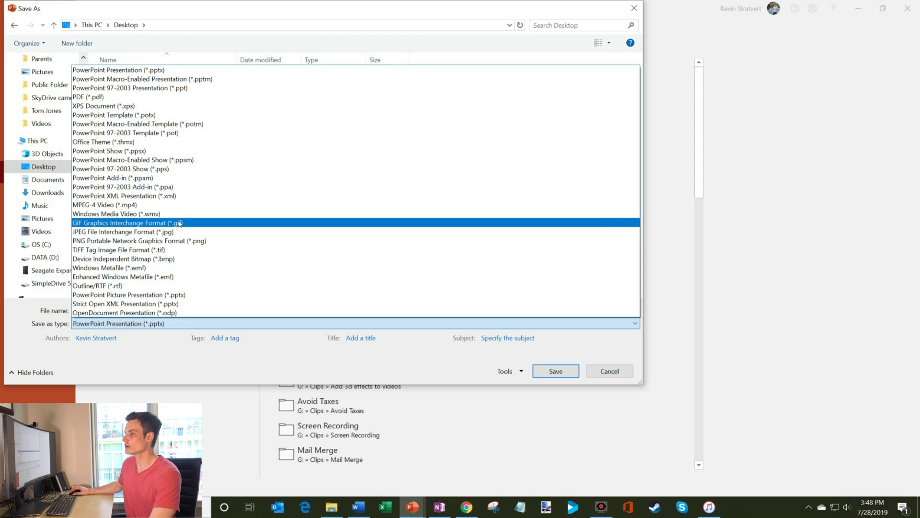
{"action": "key", "text": "Up"}
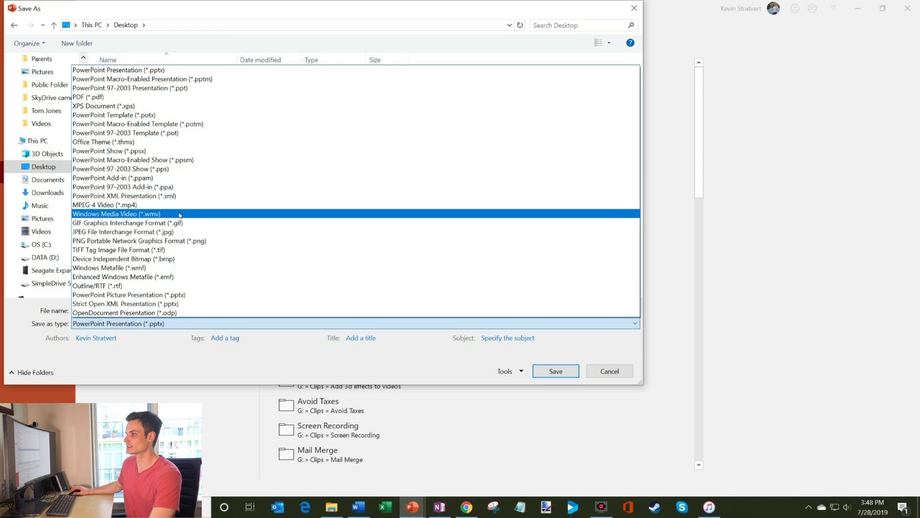
{"action": "left_click", "coordinate": [185, 151]}
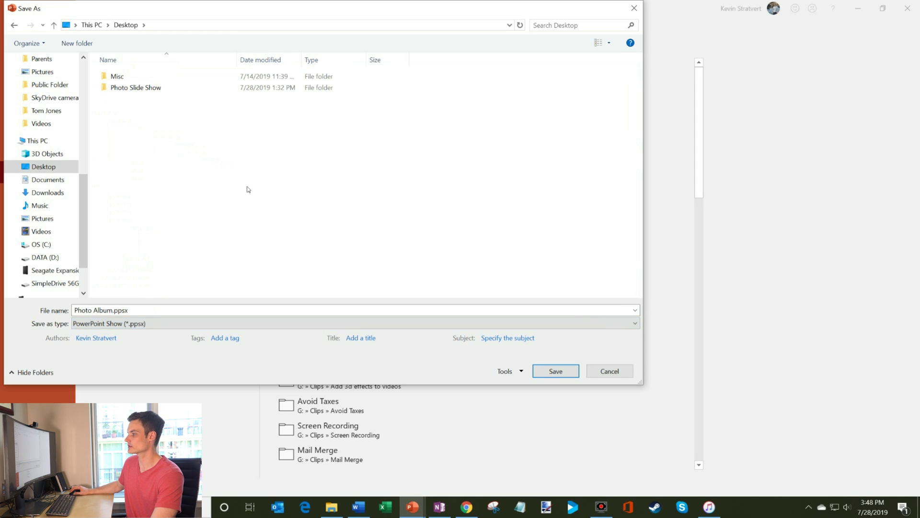
{"action": "left_click", "coordinate": [561, 372]}
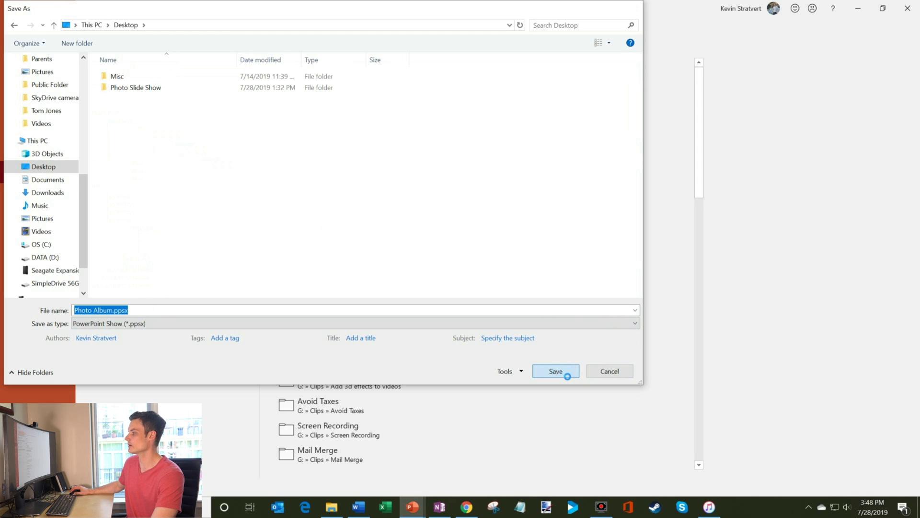
{"action": "key", "text": "super+d"}
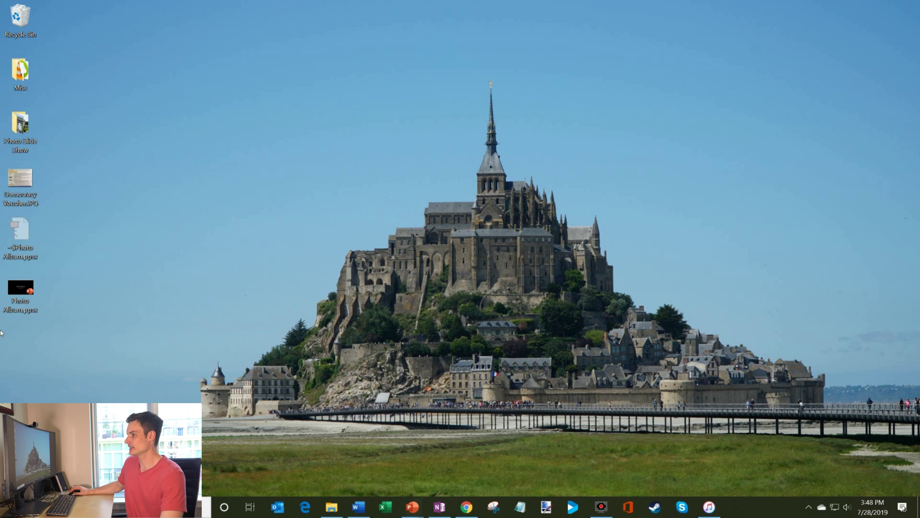
Select the Photo Album.ppsx icon on the desktop.
{"action": "left_click", "coordinate": [26, 301]}
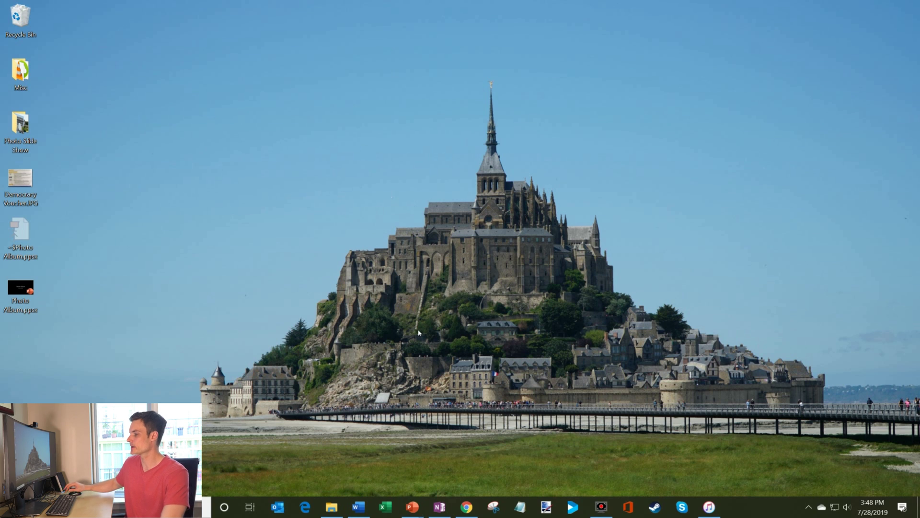
Bring the Photo Album.ppsx window in PowerPoint back to the front.
{"action": "mouse_move", "coordinate": [415, 503]}
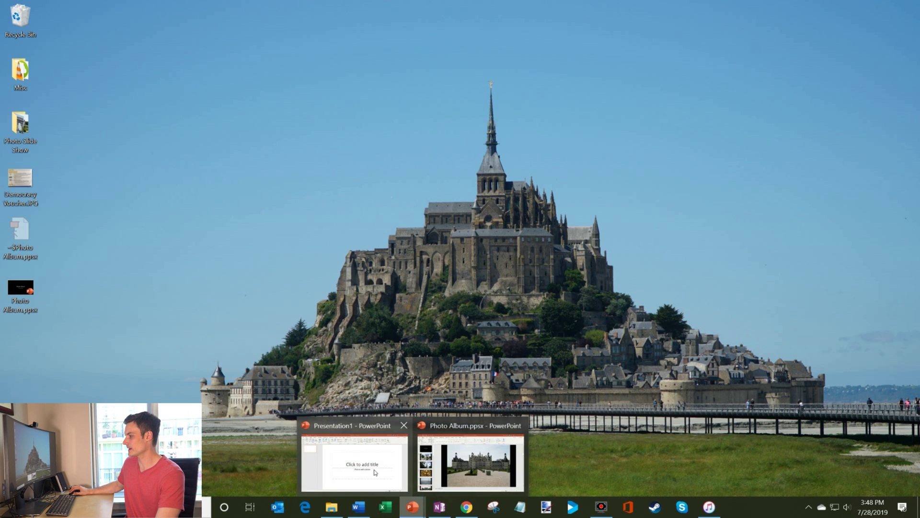
{"action": "left_click", "coordinate": [366, 458]}
{"action": "left_click", "coordinate": [453, 476]}
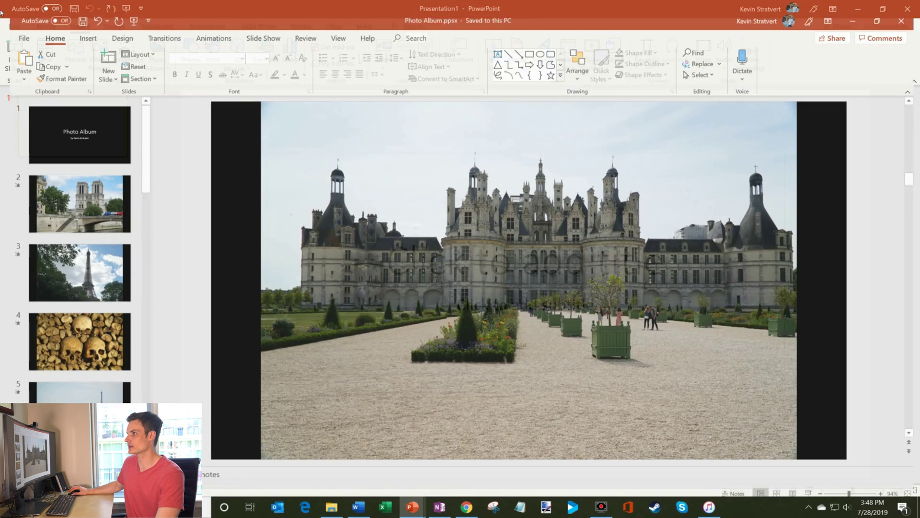
Export the album to the Desktop as MPEG-4 video Photo Album.mp4, then check the transition settings.
{"action": "left_click", "coordinate": [14, 27]}
{"action": "left_click", "coordinate": [41, 173]}
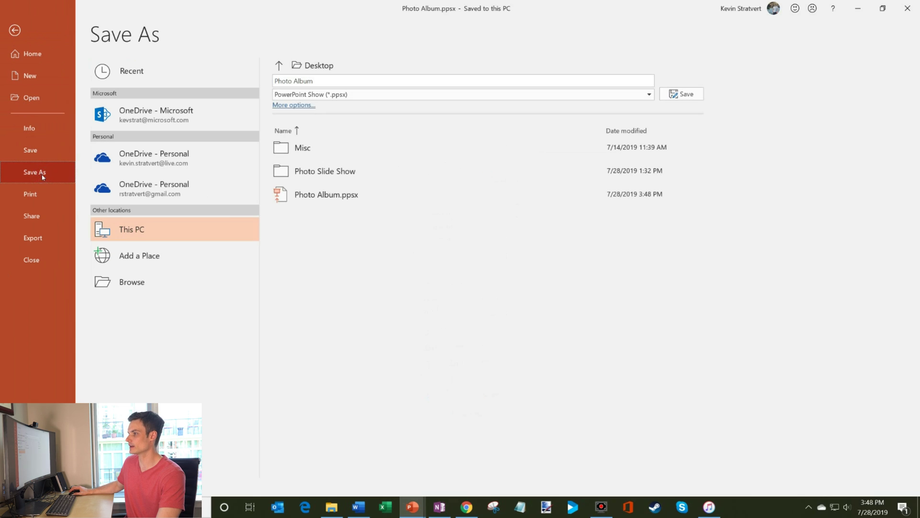
{"action": "left_click", "coordinate": [189, 278]}
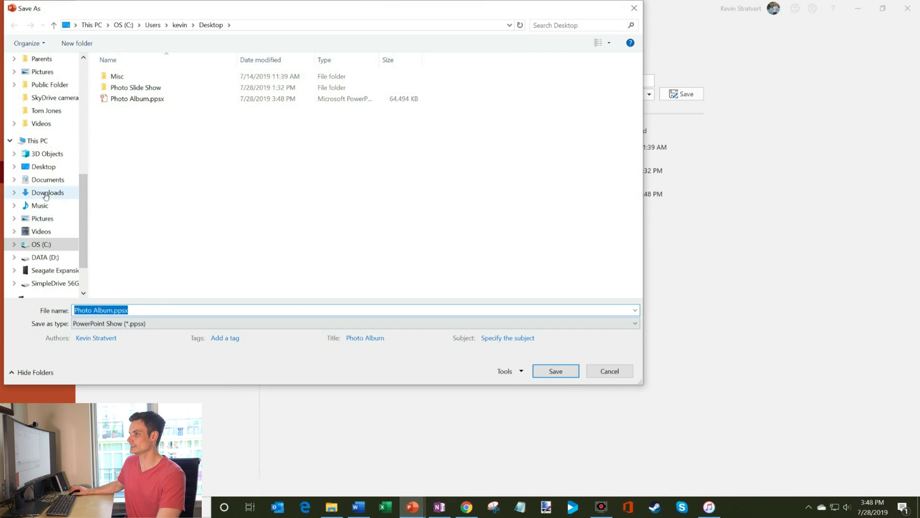
{"action": "left_click", "coordinate": [56, 166]}
{"action": "left_click", "coordinate": [124, 323]}
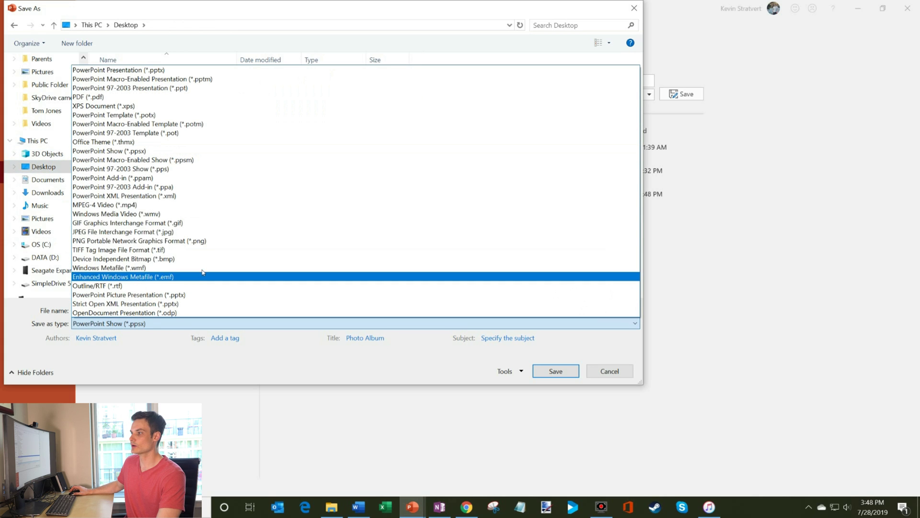
{"action": "left_click", "coordinate": [203, 205]}
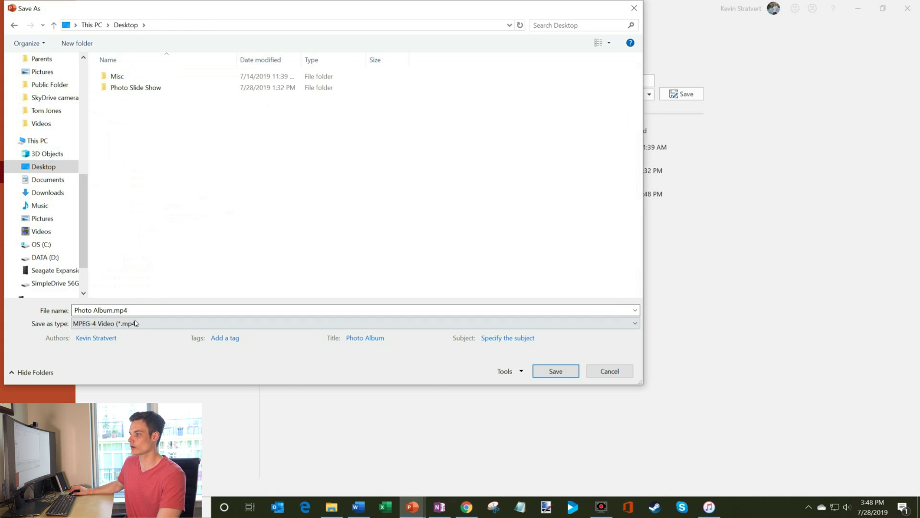
{"action": "left_click", "coordinate": [544, 371]}
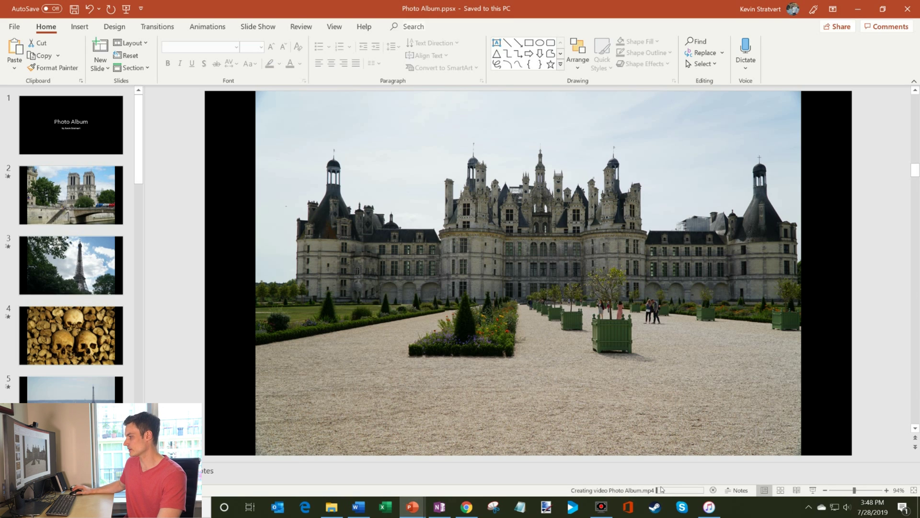
{"action": "left_click", "coordinate": [149, 29]}
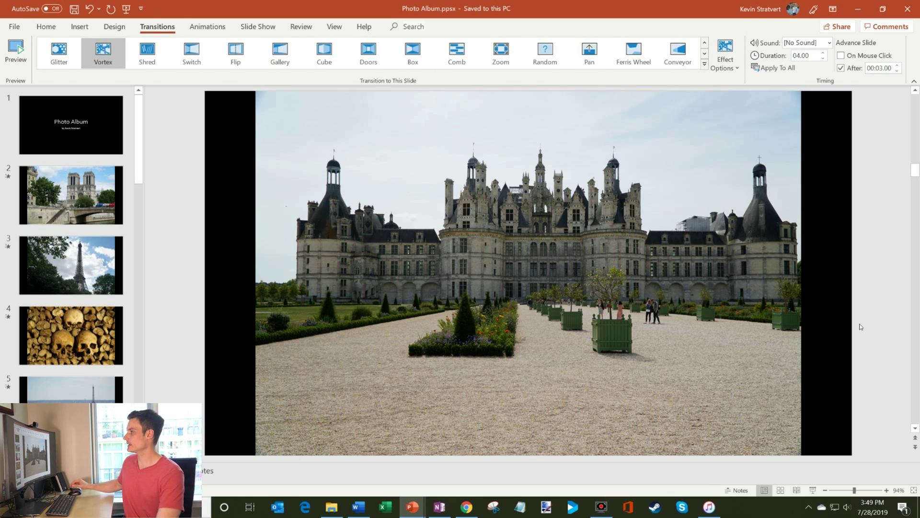
Play Photo Album.mp4 from the desktop in Movies & TV and set it to repeat.
{"action": "key", "text": "super+d"}
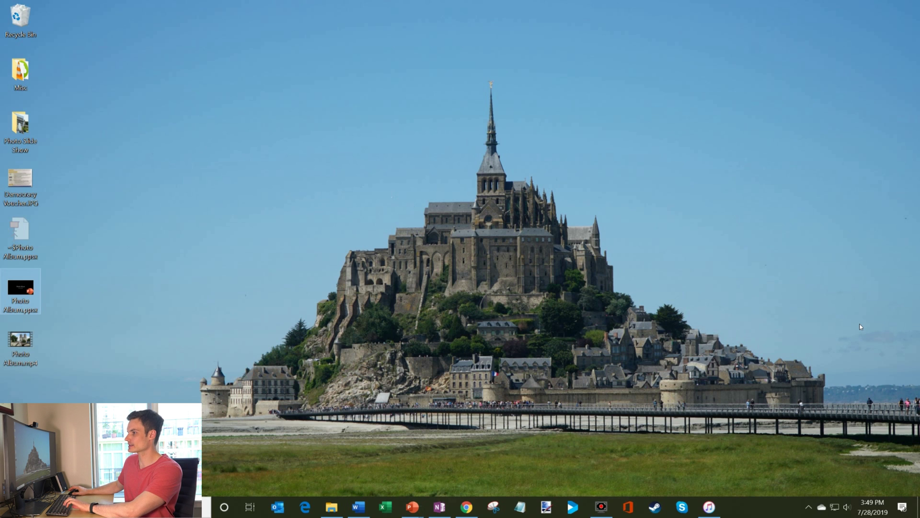
{"action": "left_click", "coordinate": [194, 314]}
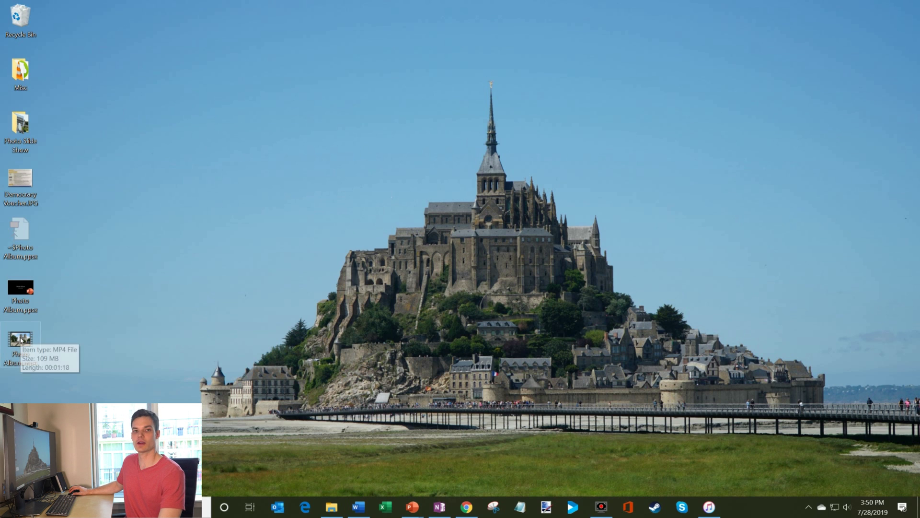
{"action": "double_click", "coordinate": [21, 340]}
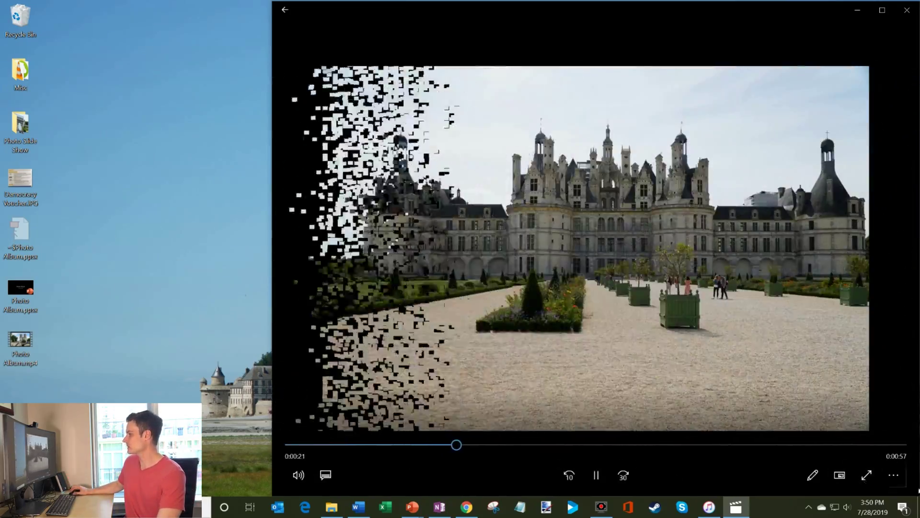
{"action": "left_click", "coordinate": [899, 481]}
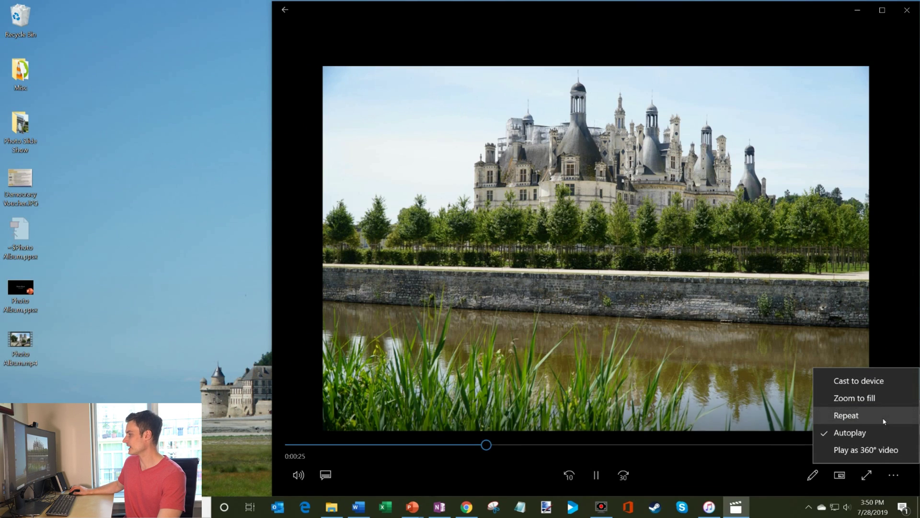
{"action": "left_click", "coordinate": [882, 415]}
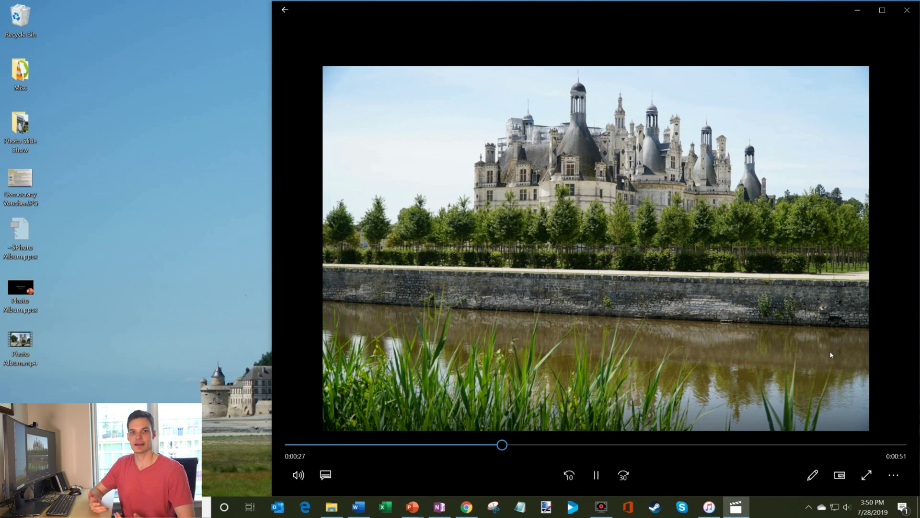